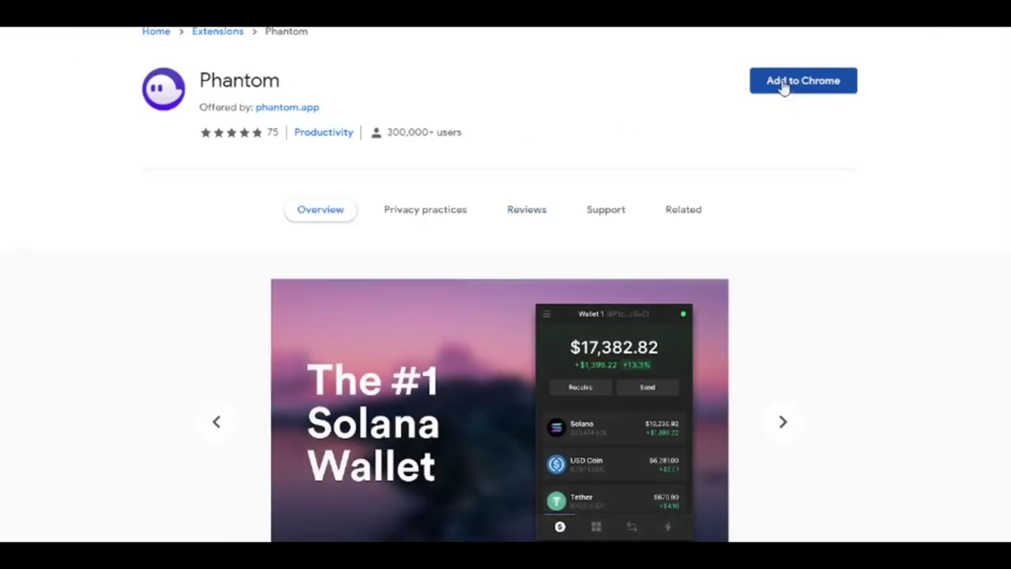
# - Start installing Phantom from its Chrome Web Store listing
pyautogui.click(786, 90)
# - Add Phantom to Chrome and create a new wallet, confirming the saved recovery phrase and password
pyautogui.click(529, 64)
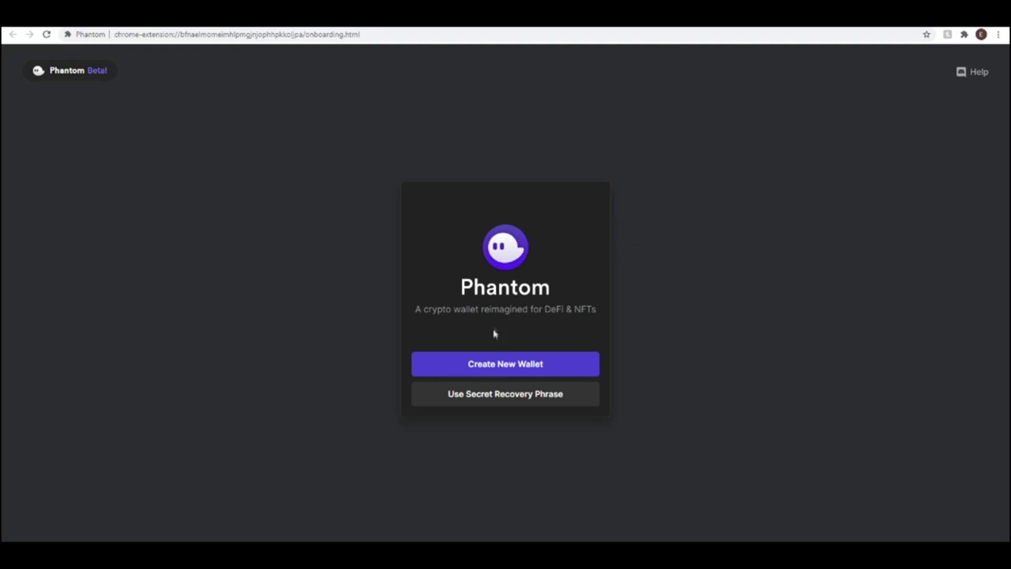
pyautogui.click(476, 368)
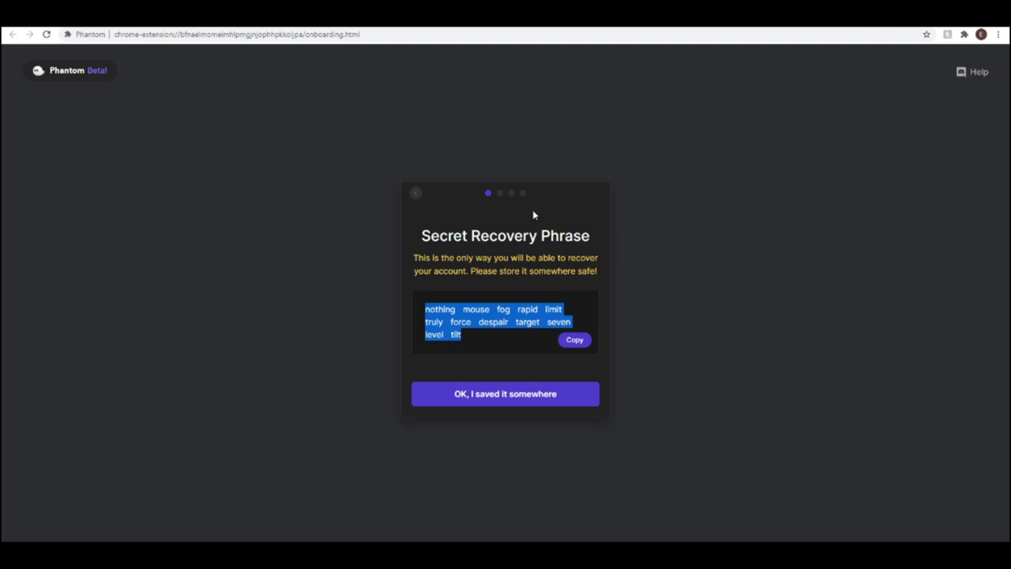
pyautogui.press('Return')
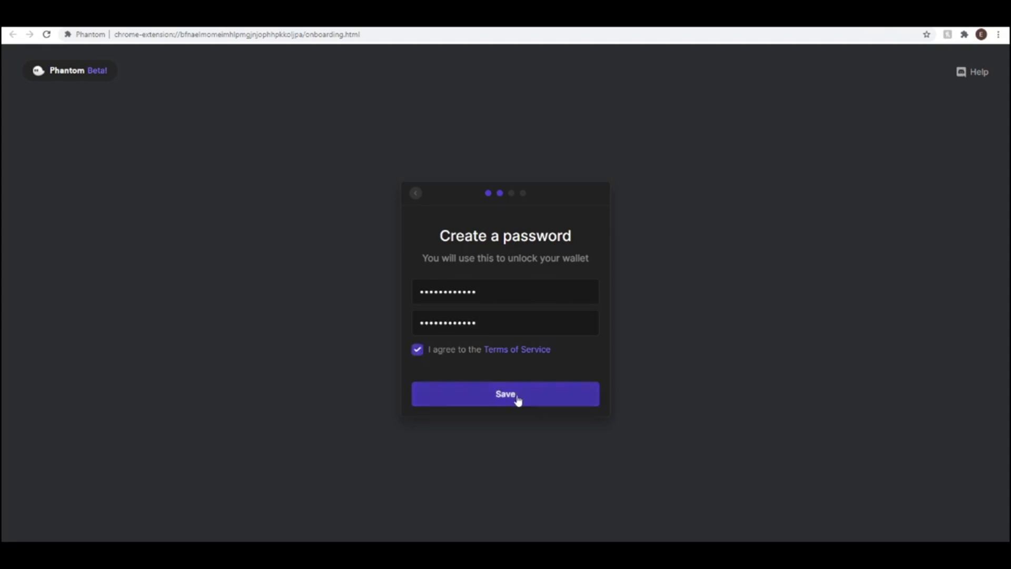
pyautogui.click(517, 398)
pyautogui.click(544, 399)
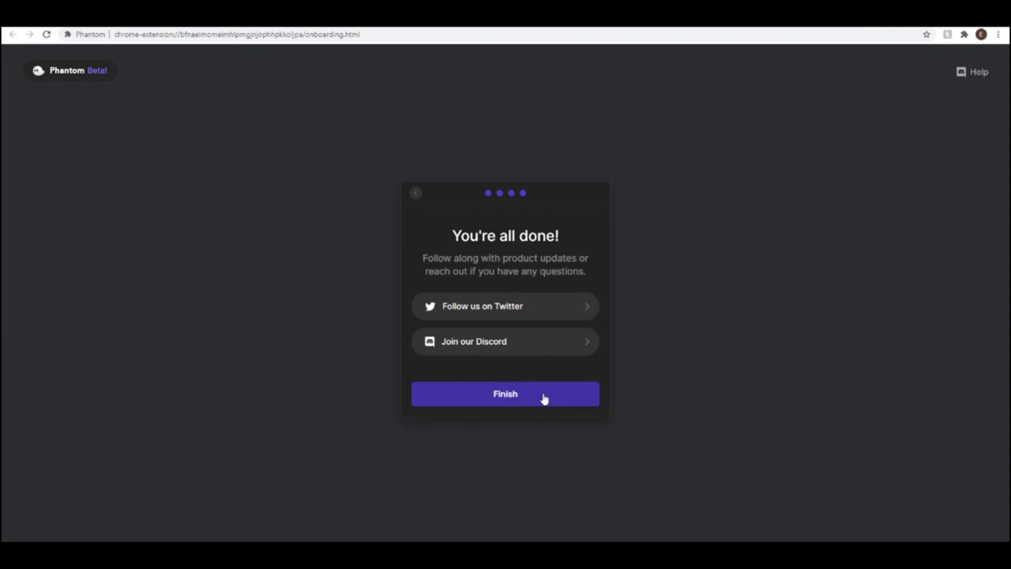
pyautogui.click(544, 398)
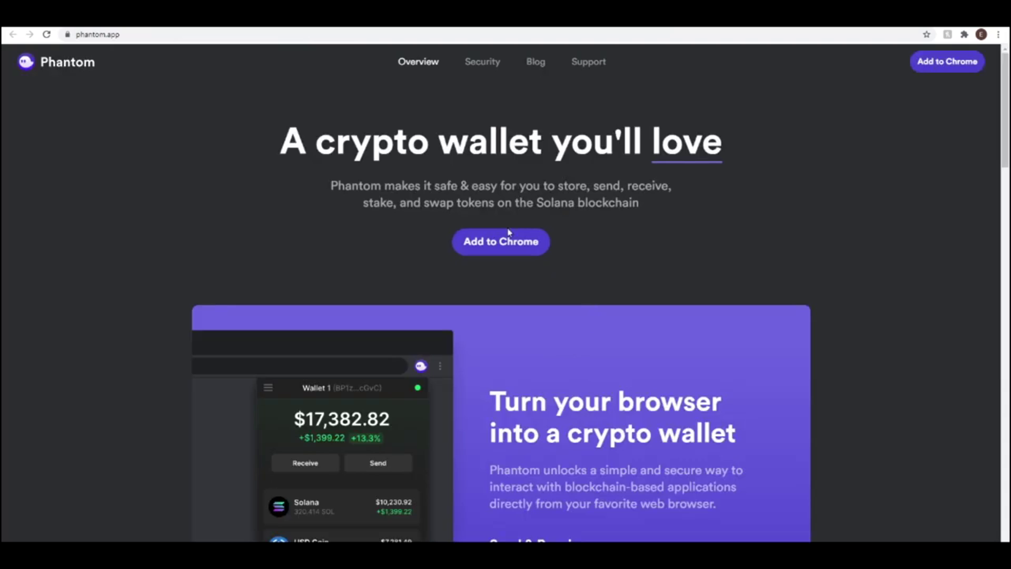
# - Open the Phantom wallet from the browser's Extensions menu
pyautogui.click(965, 35)
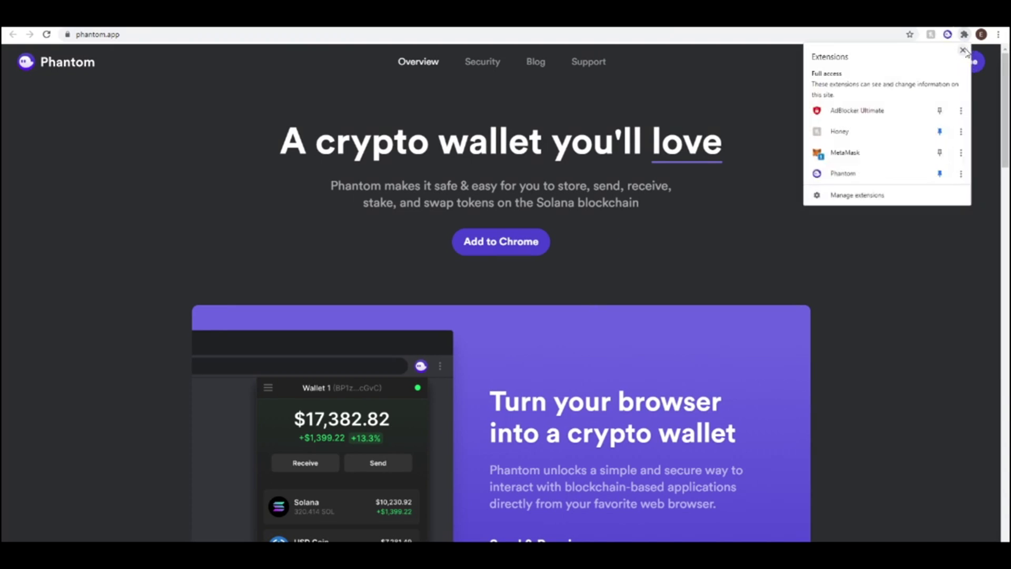
pyautogui.click(964, 50)
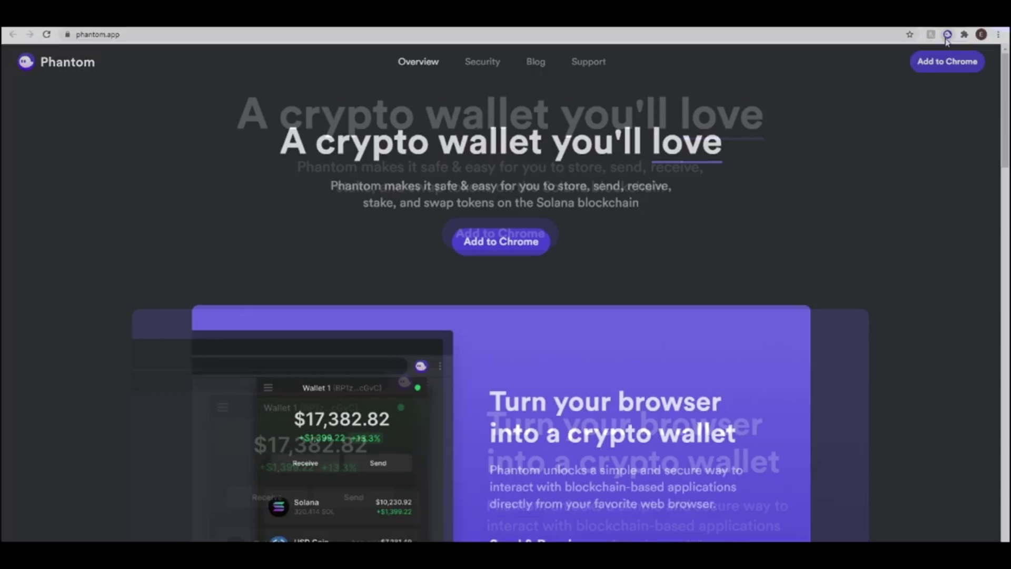
pyautogui.click(948, 34)
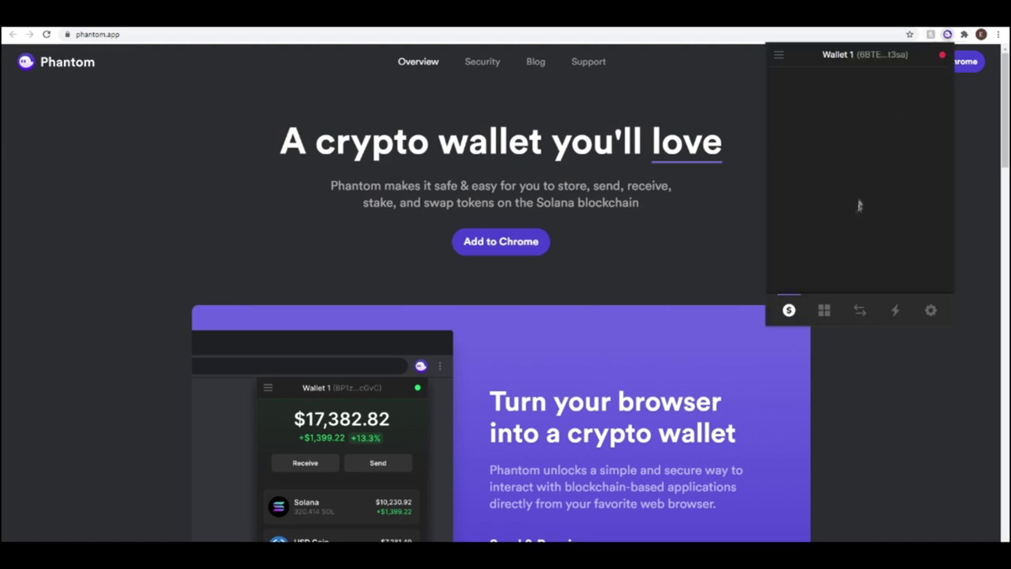
# - Copy the wallet's SOL deposit address and start a SOL withdrawal on the exchange
pyautogui.click(806, 144)
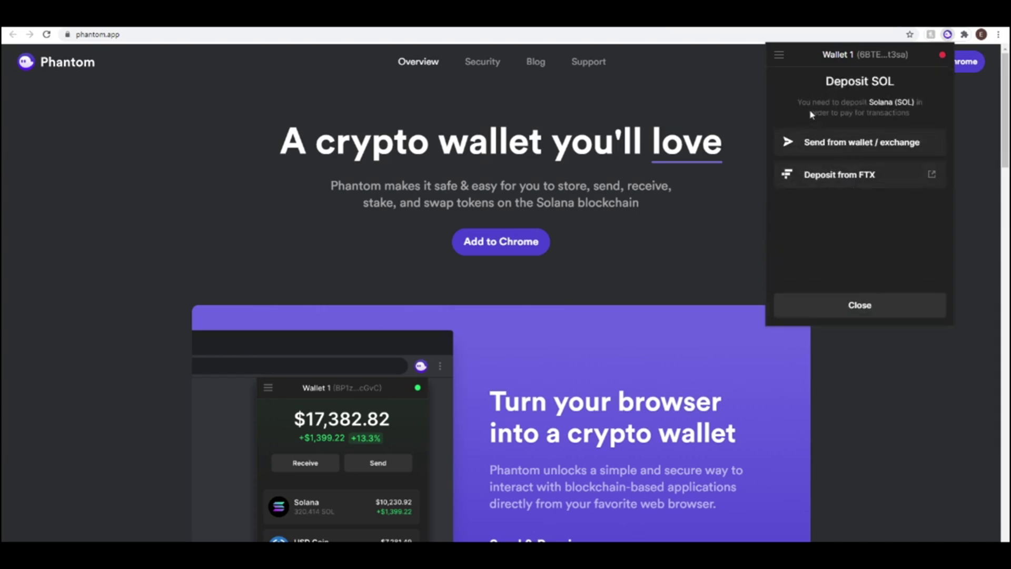
pyautogui.click(849, 151)
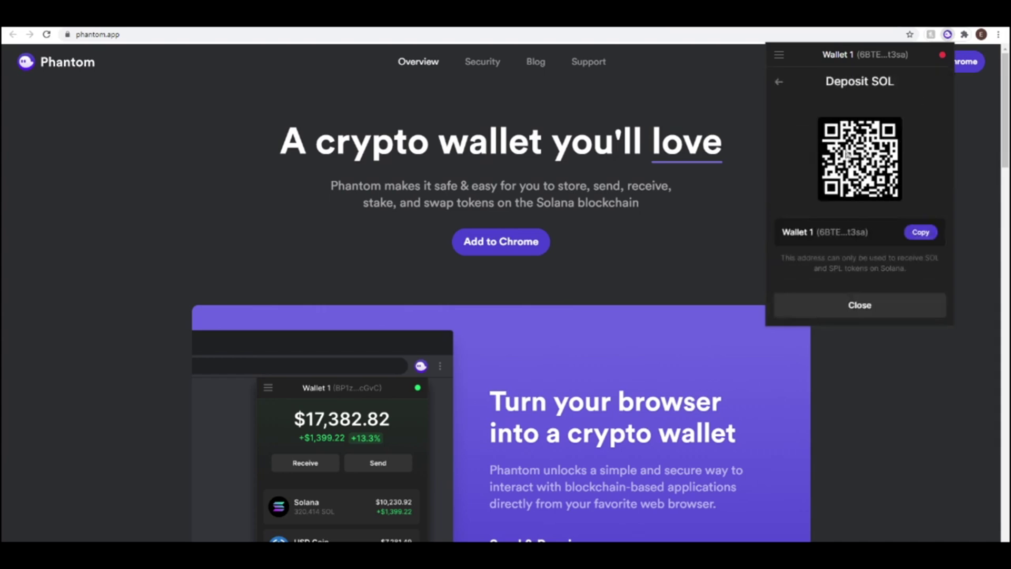
pyautogui.click(919, 234)
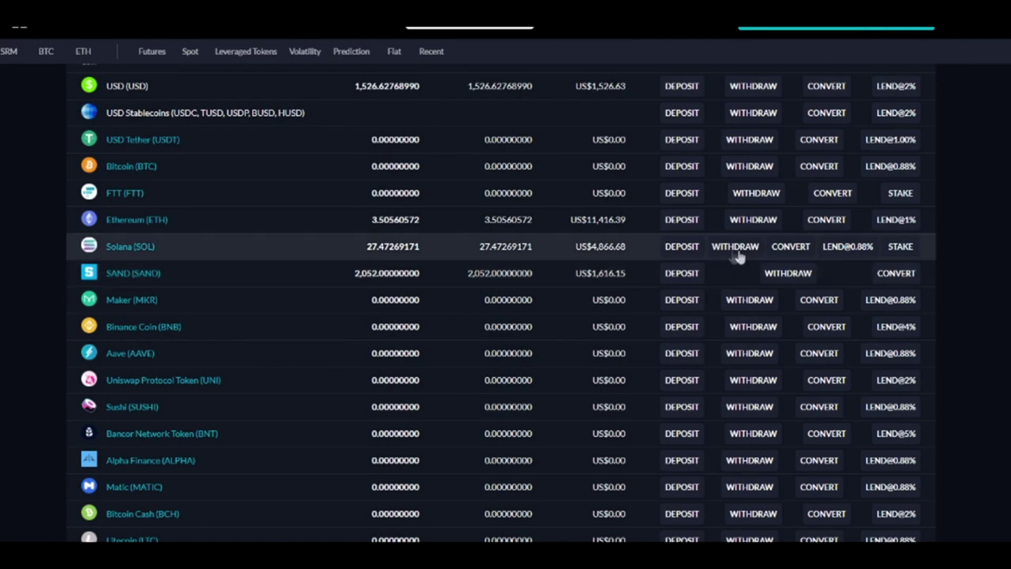
pyautogui.click(735, 247)
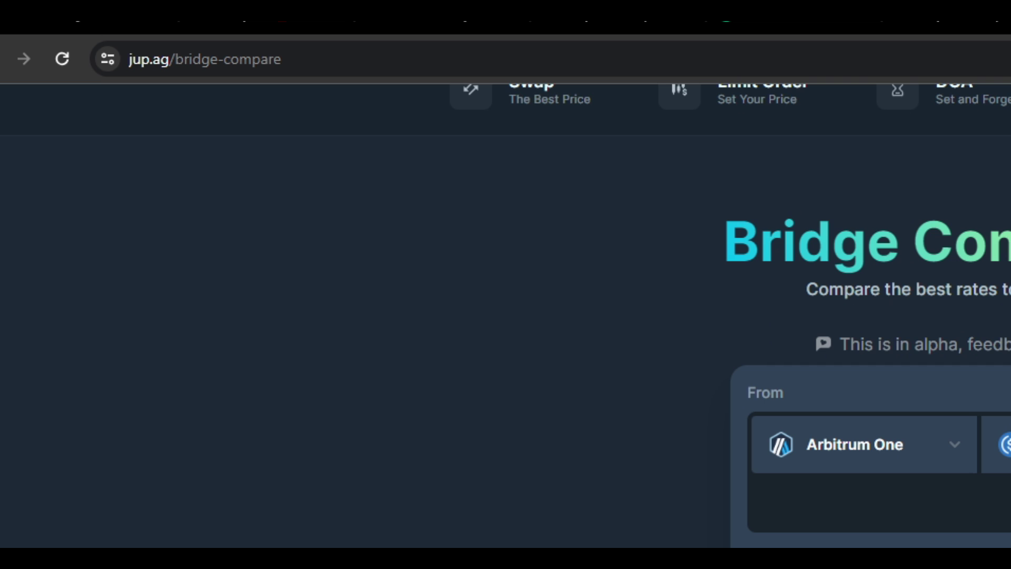
# - Scroll Jupiter's Bridge page to the Available Quotes for 100 USDC from Arbitrum One to Solana
pyautogui.scroll(2, 13, 222)
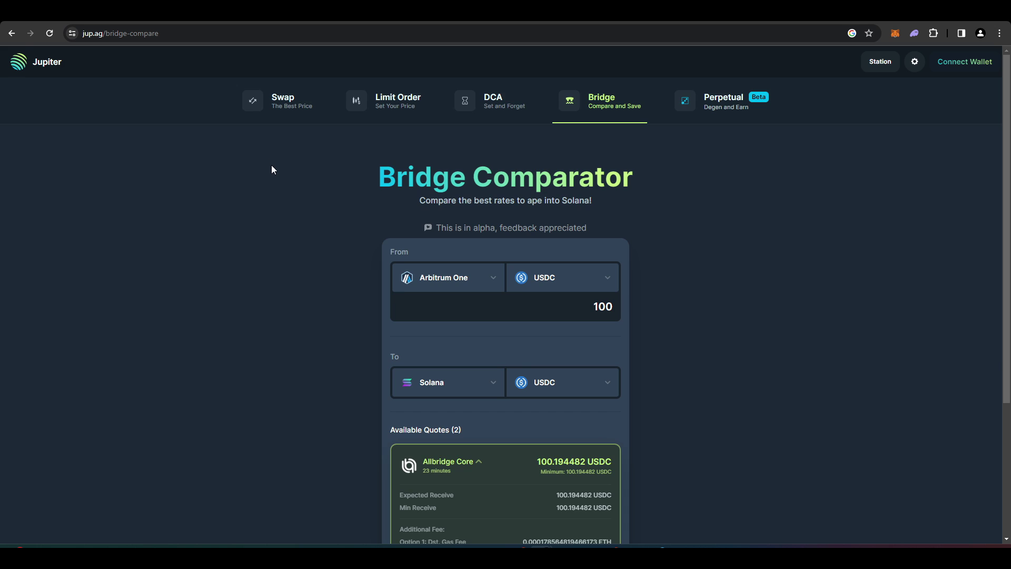
pyautogui.scroll(-2, 295, 168)
pyautogui.scroll(1, 343, 179)
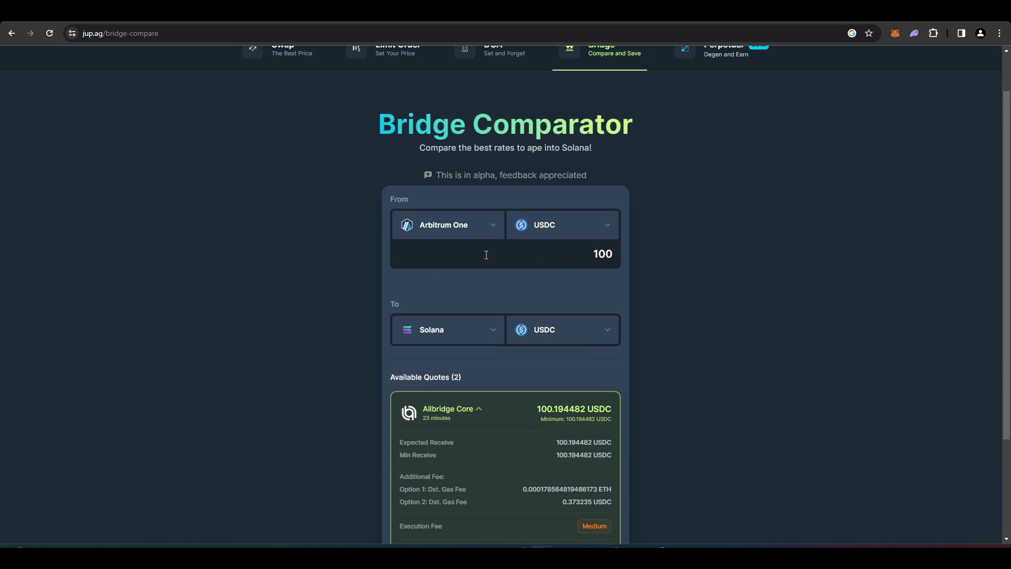
pyautogui.scroll(-3, 500, 257)
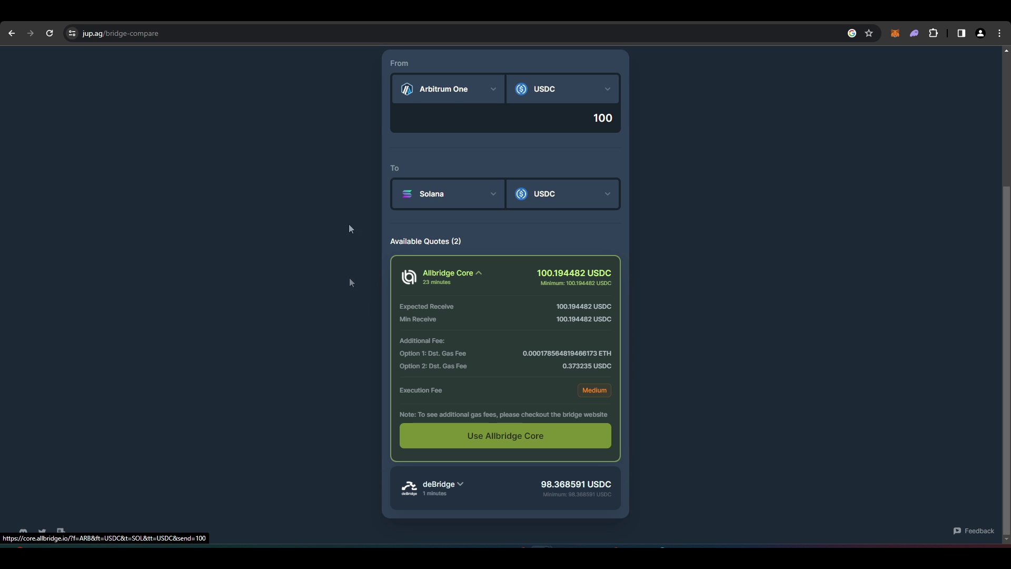
# - Browse the From chain list without changing it, then go to the USDC-to-SOL Swap page
pyautogui.click(453, 93)
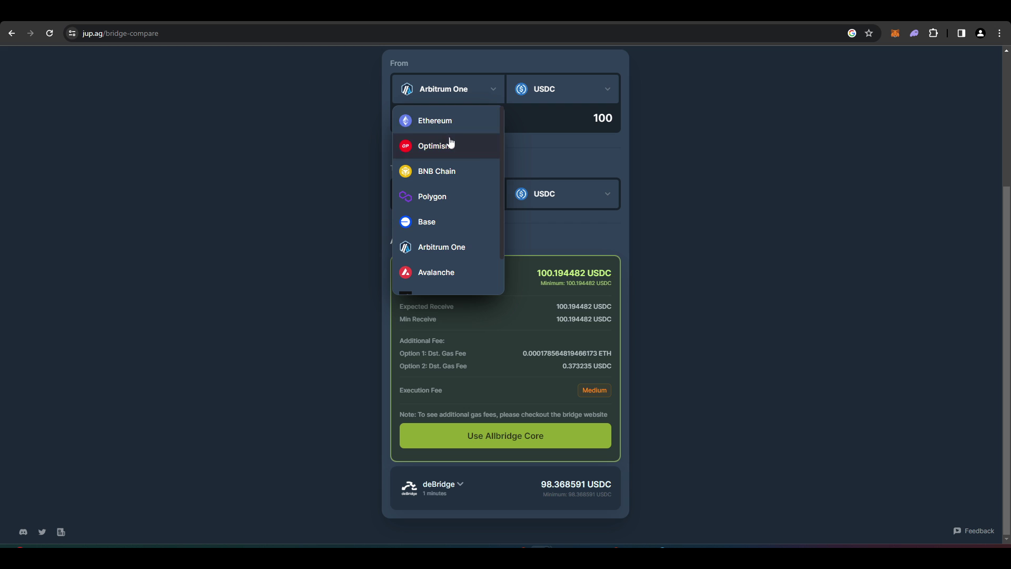
pyautogui.scroll(-1, 483, 151)
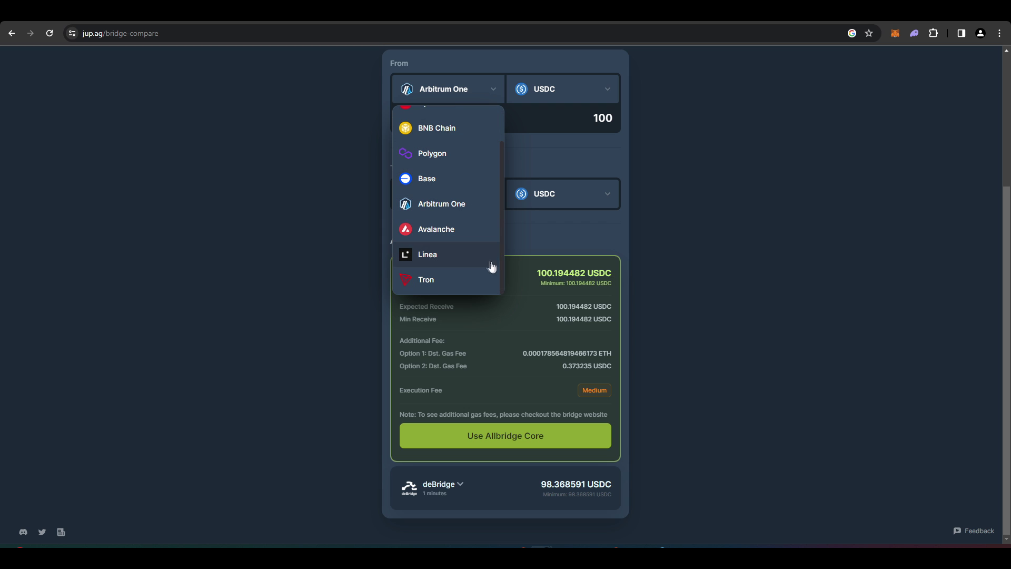
pyautogui.scroll(2, 693, 274)
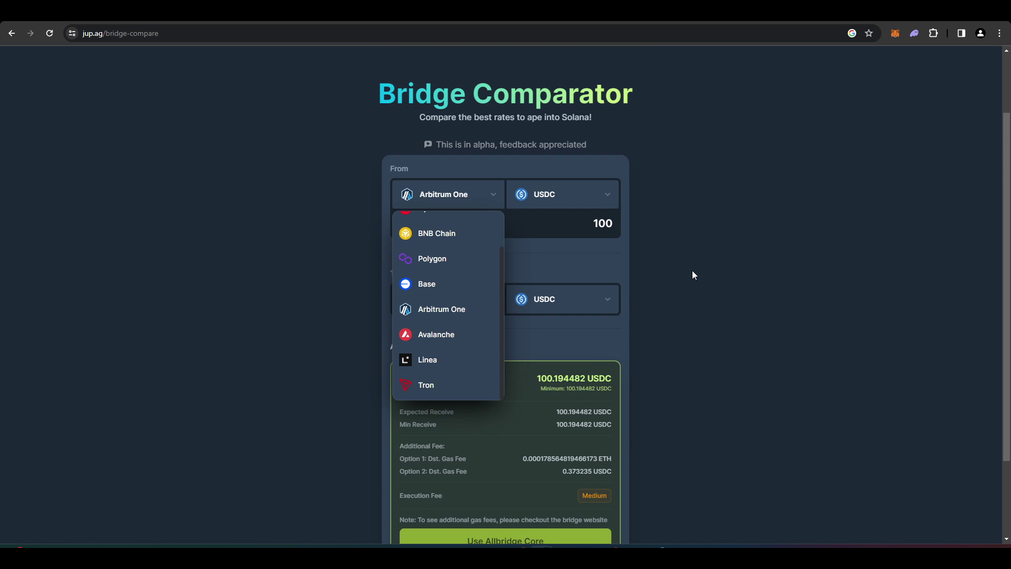
pyautogui.click(693, 275)
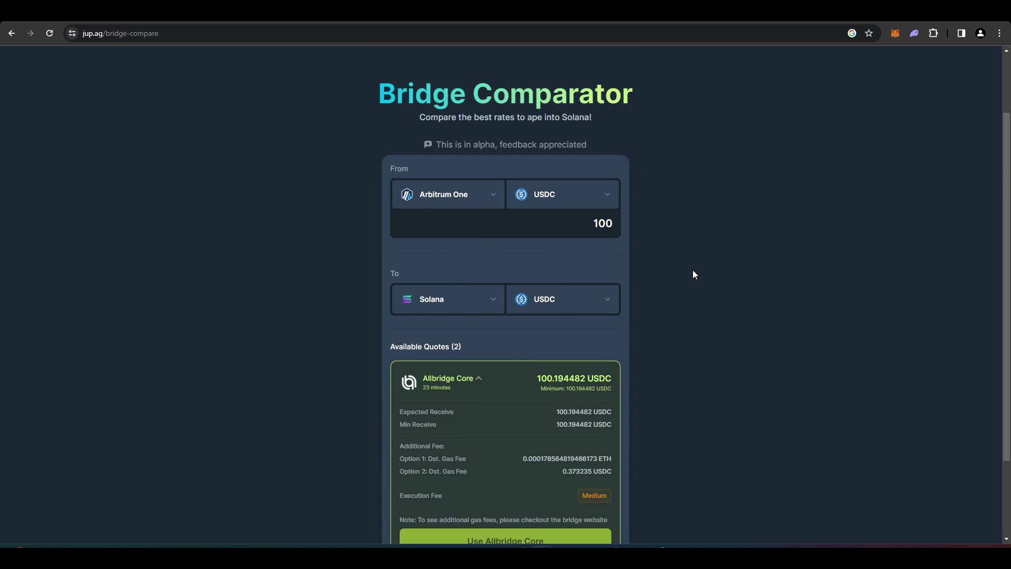
pyautogui.scroll(2, 694, 274)
pyautogui.click(290, 112)
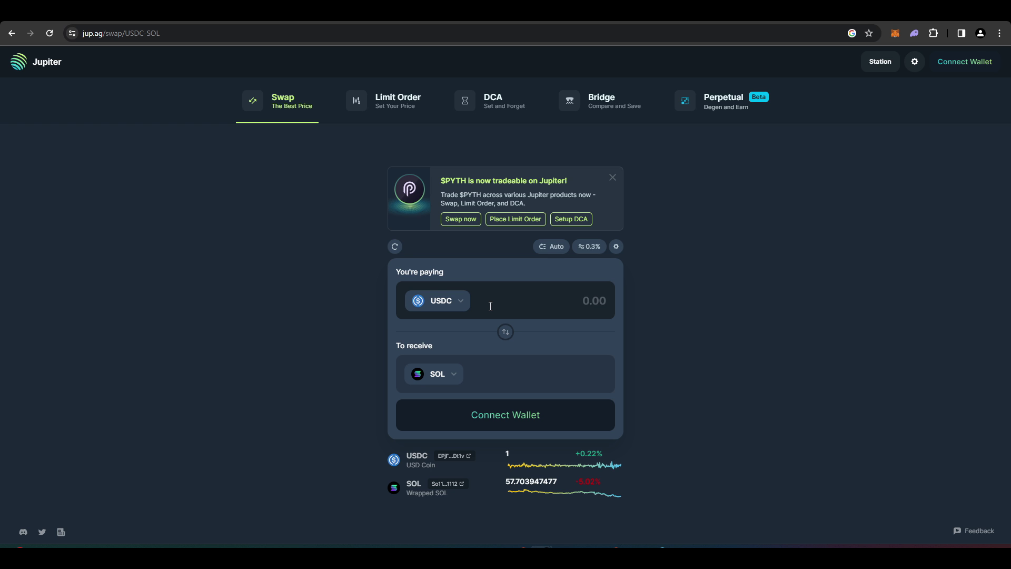
pyautogui.click(443, 309)
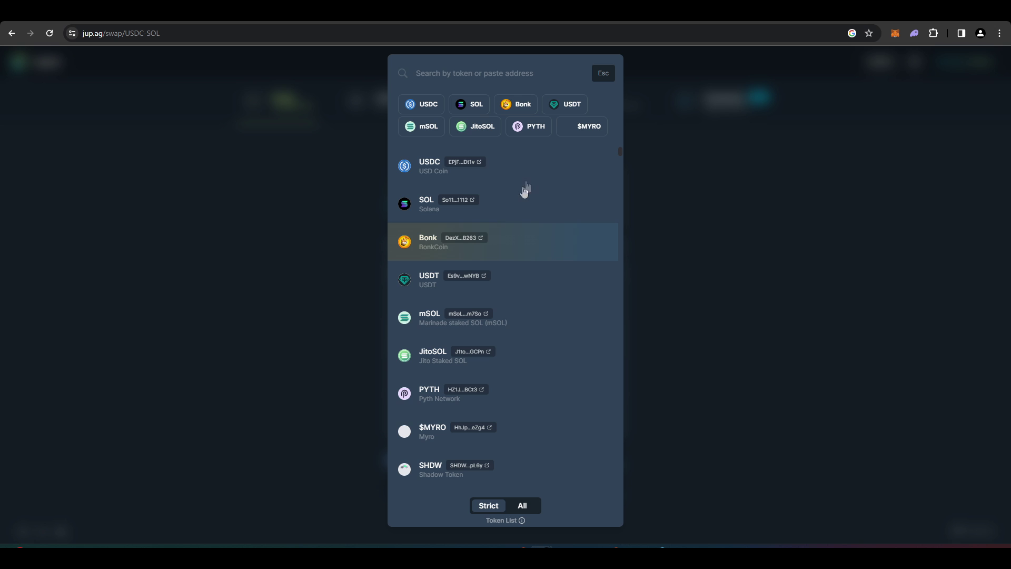
pyautogui.scroll(-1, 542, 221)
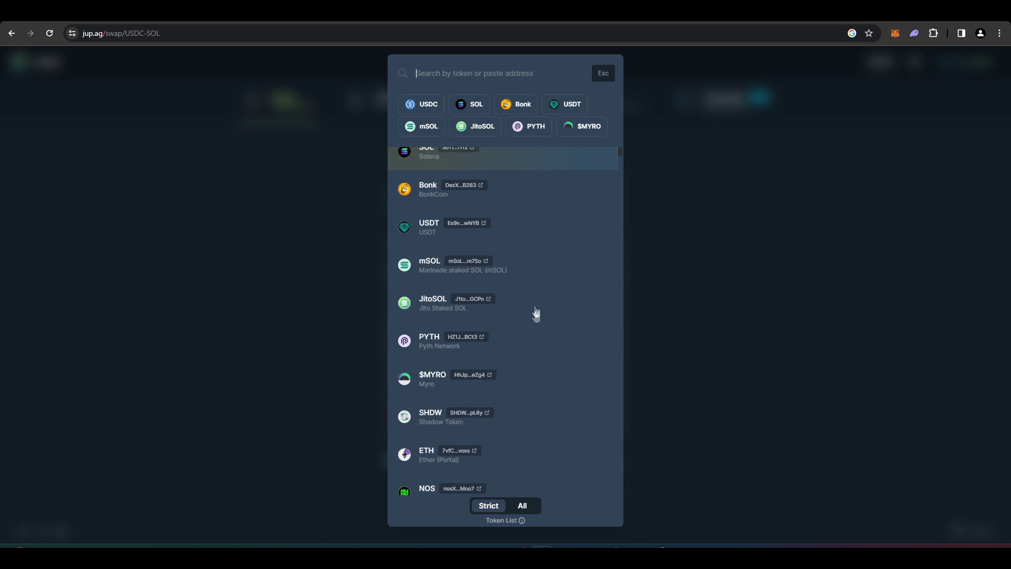
pyautogui.scroll(-6, 536, 314)
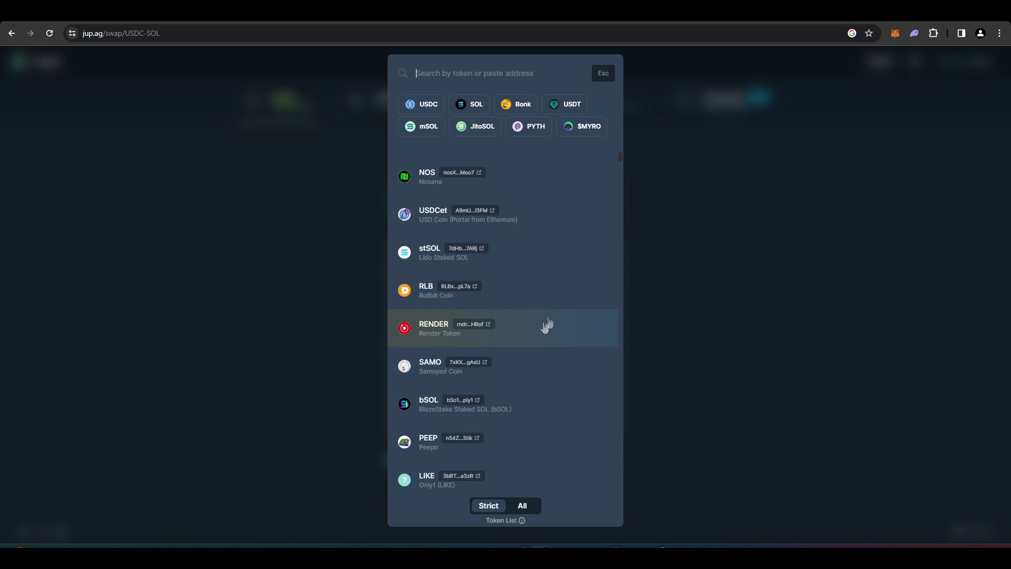
pyautogui.scroll(-7, 529, 285)
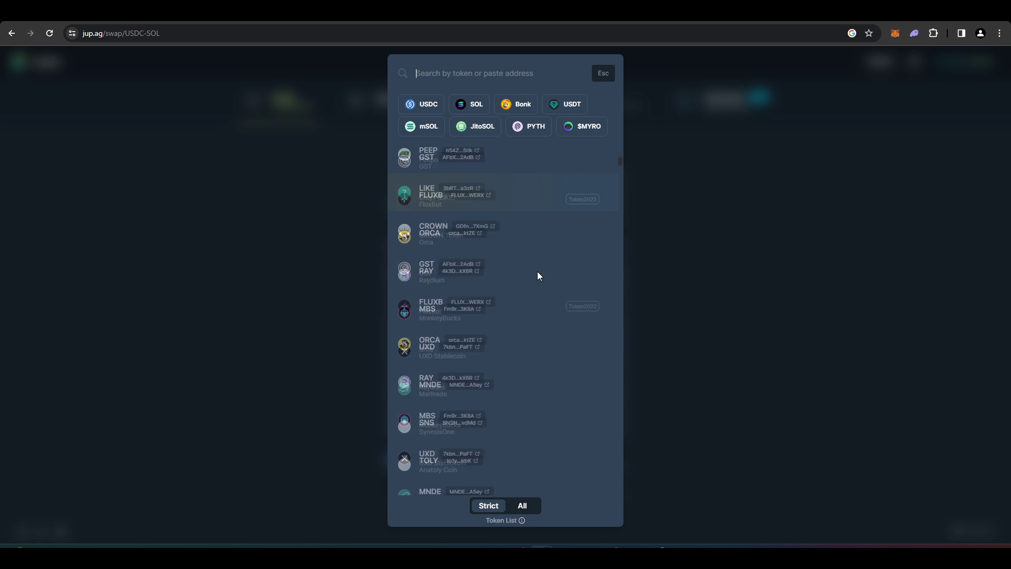
pyautogui.scroll(-6, 539, 274)
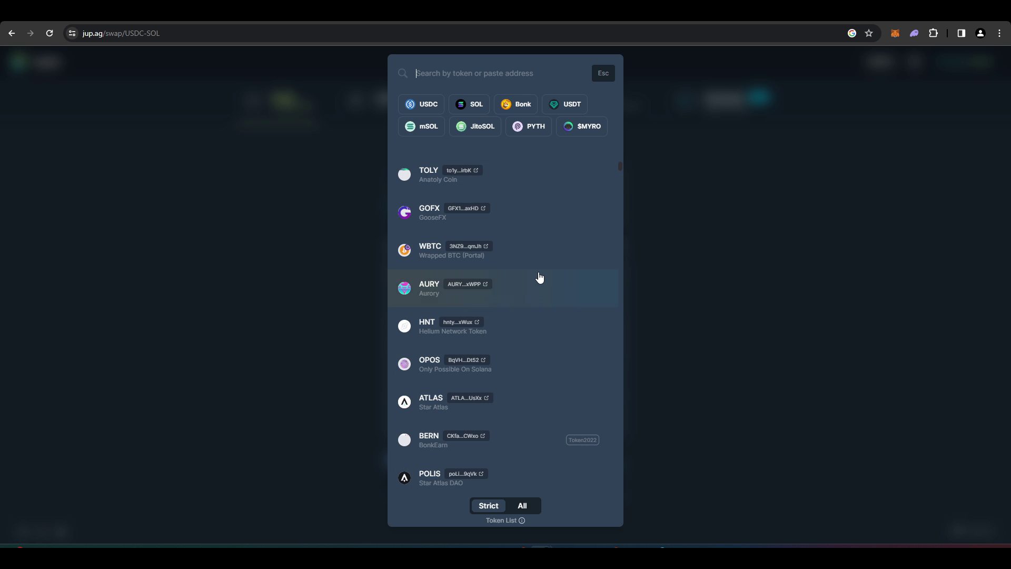
pyautogui.click(731, 238)
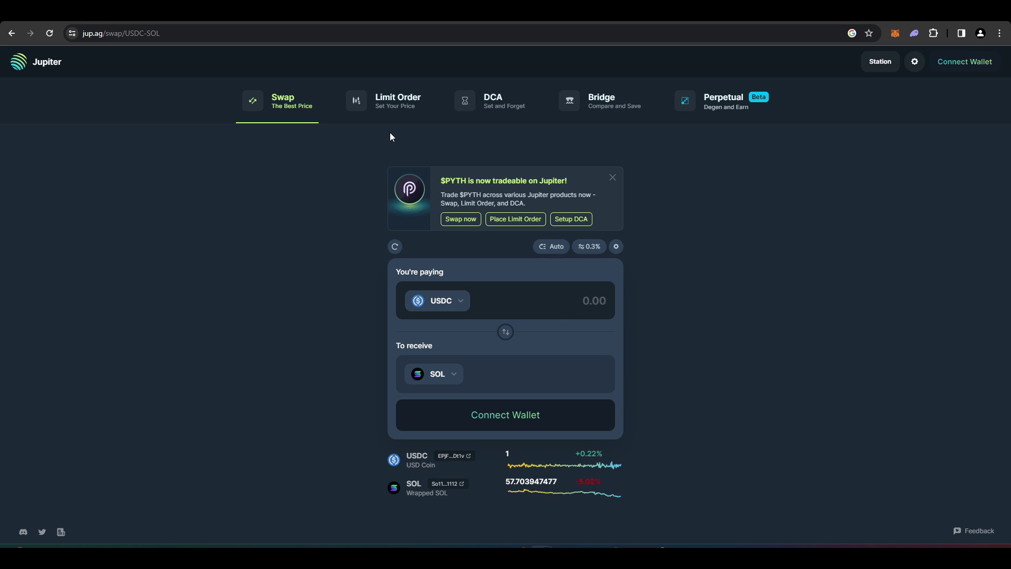
# - View Jupiter's Limit Order page, return to Swap, then switch to the Step Finance dashboard
pyautogui.click(384, 107)
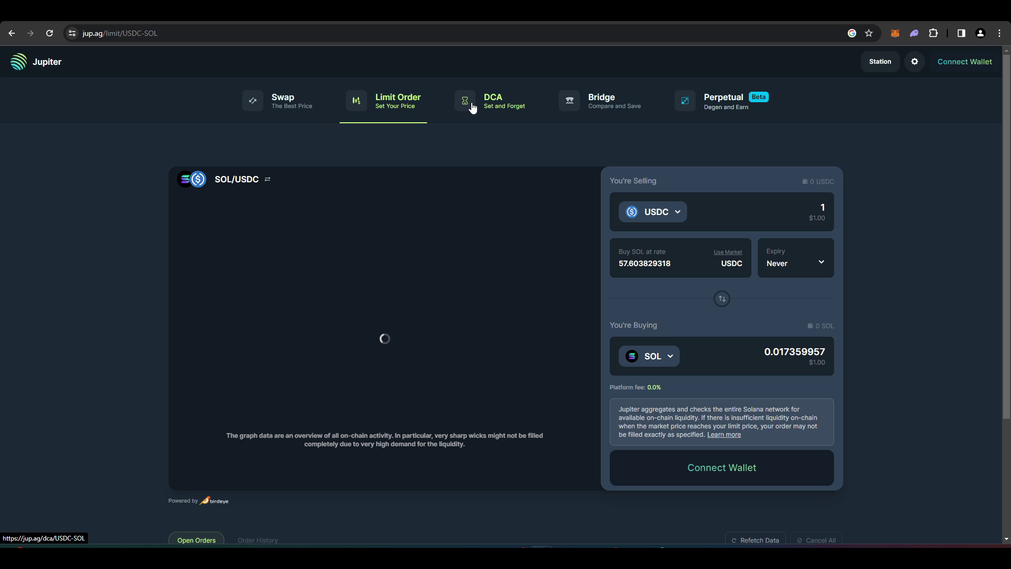
pyautogui.click(275, 113)
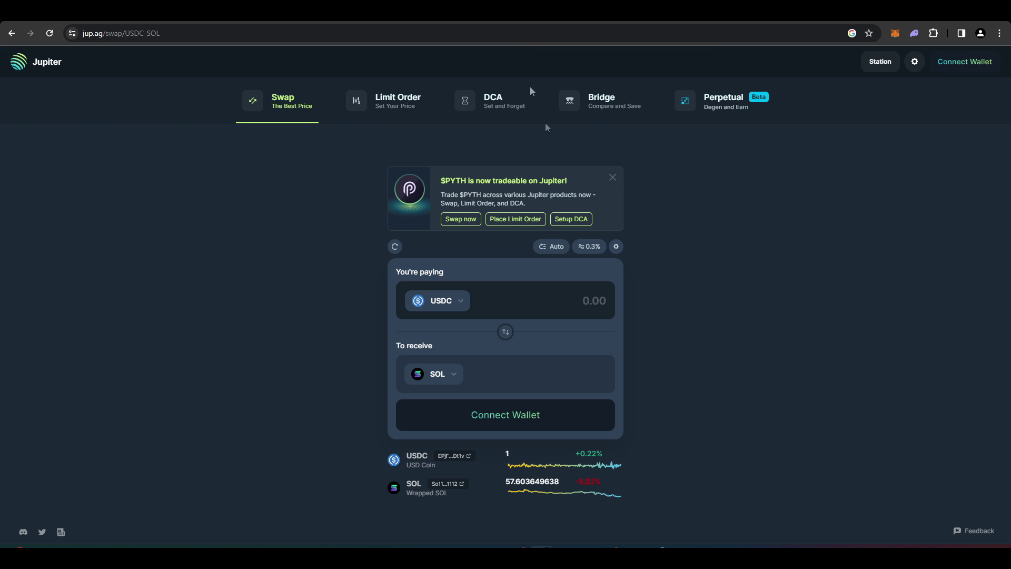
pyautogui.click(532, 22)
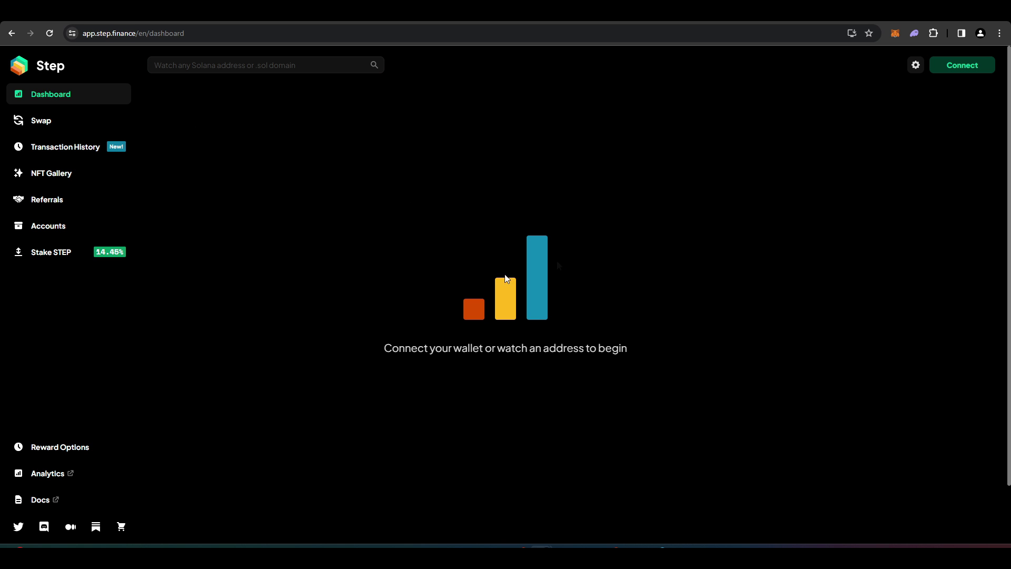
# - View the Step Finance NFT Gallery, then return to the Dashboard
pyautogui.click(107, 172)
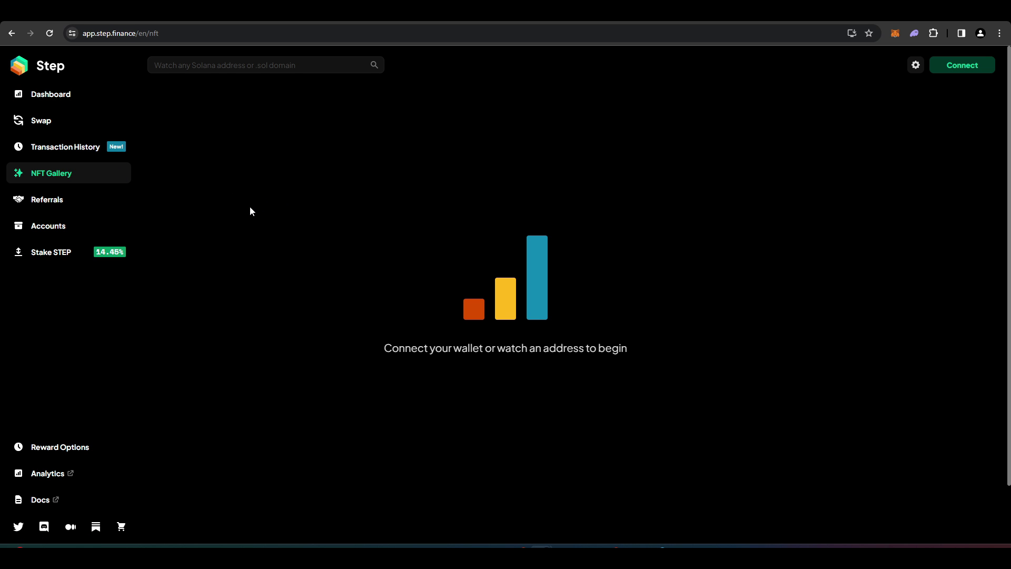
pyautogui.click(122, 97)
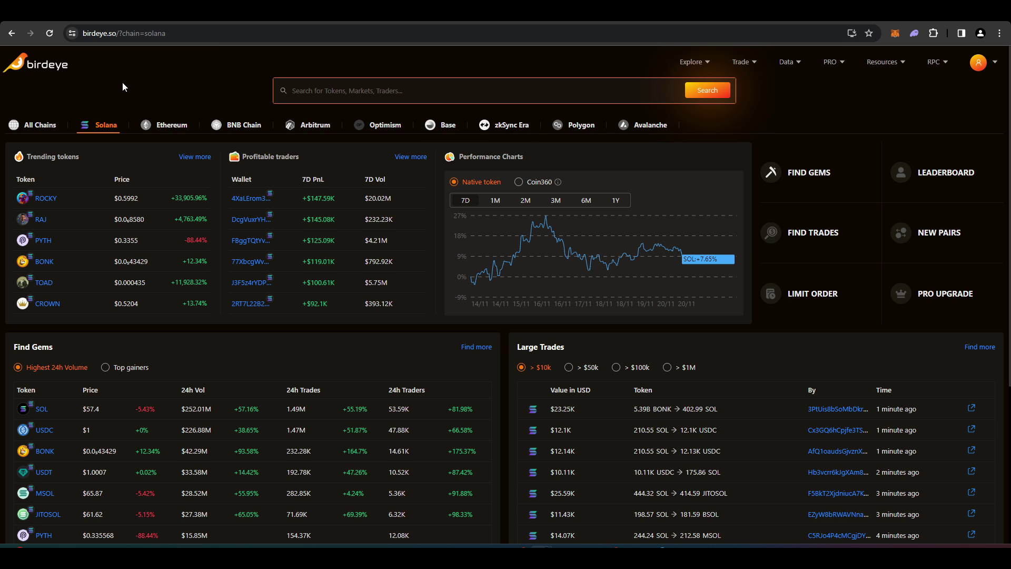
# - Check Birdeye's recent token searches, dismiss them, and open the Bonk token page
pyautogui.click(335, 90)
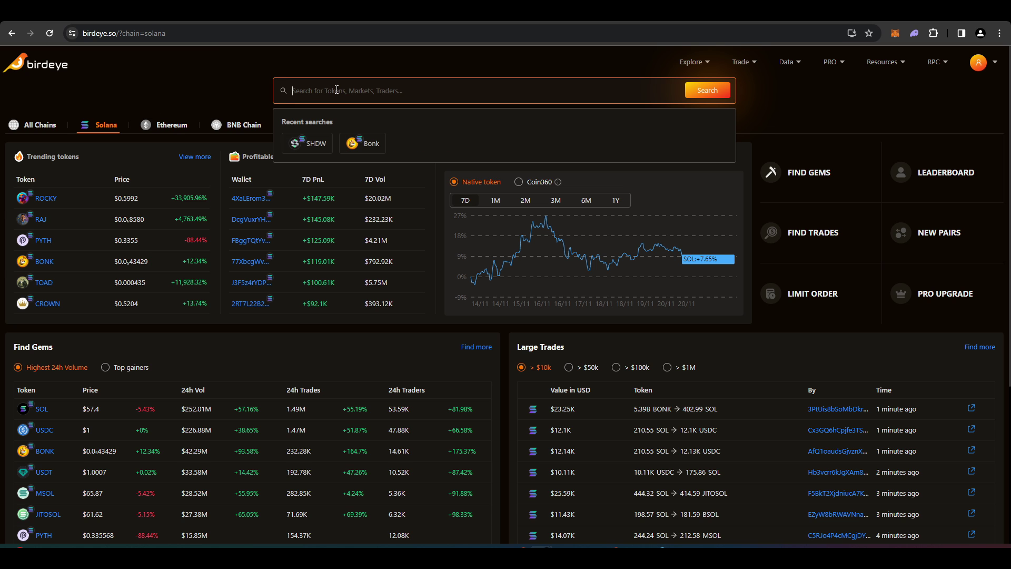
pyautogui.click(246, 101)
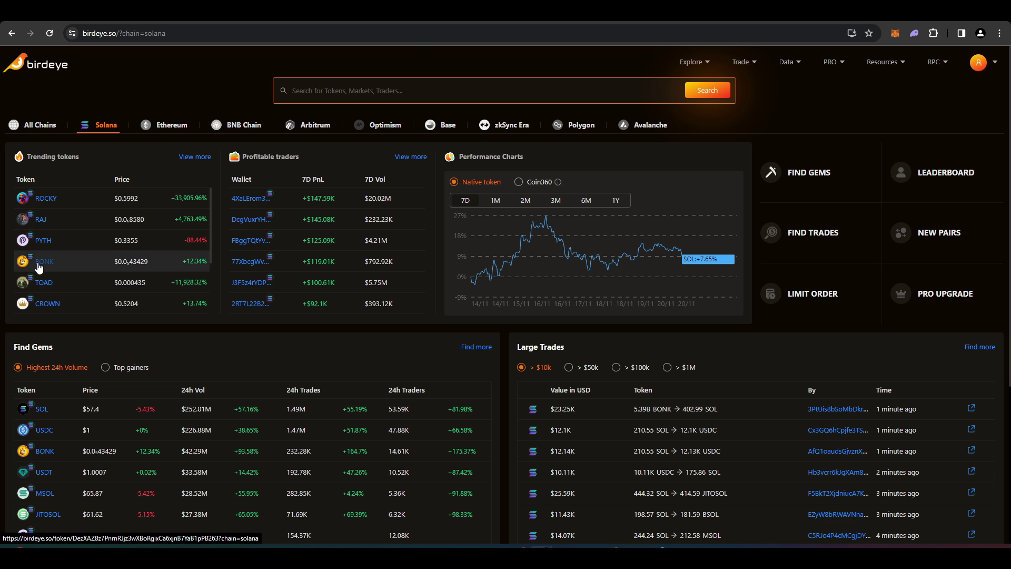
pyautogui.click(98, 261)
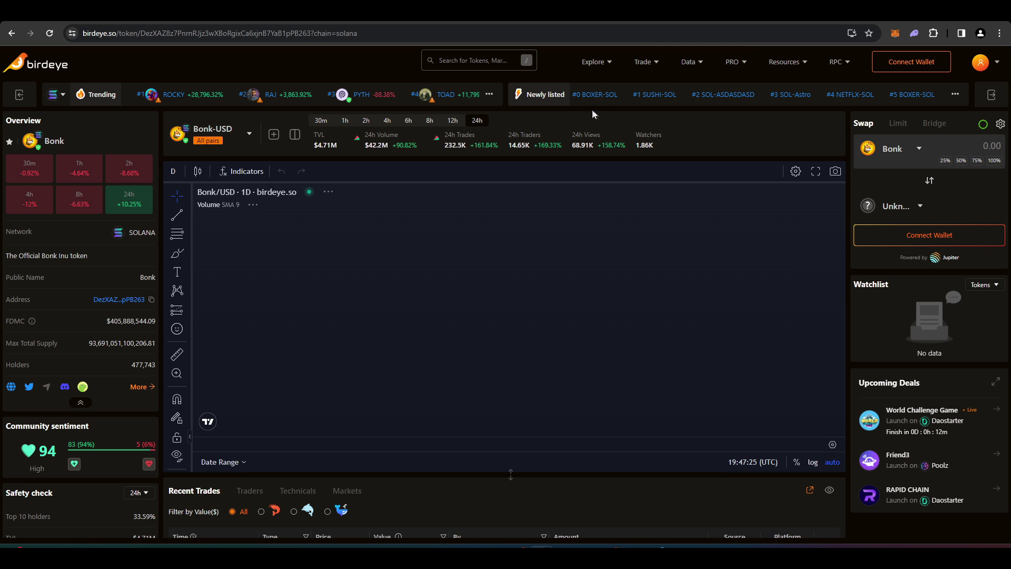
# - Zoom the Bonk chart and measure the rally from the late-October low to the latest candle
pyautogui.scroll(5, 654, 279)
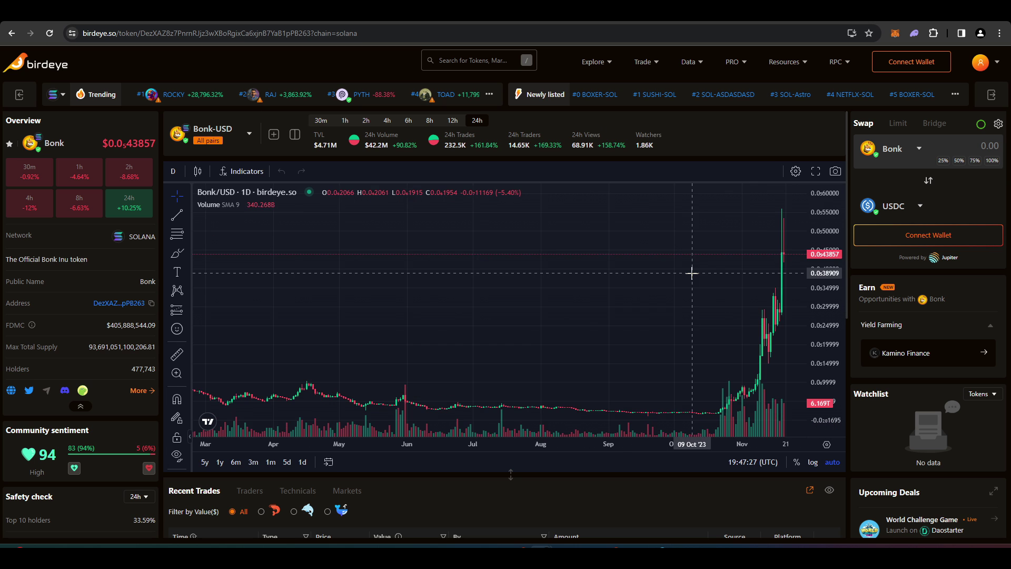
pyautogui.hscroll(3, 583, 271)
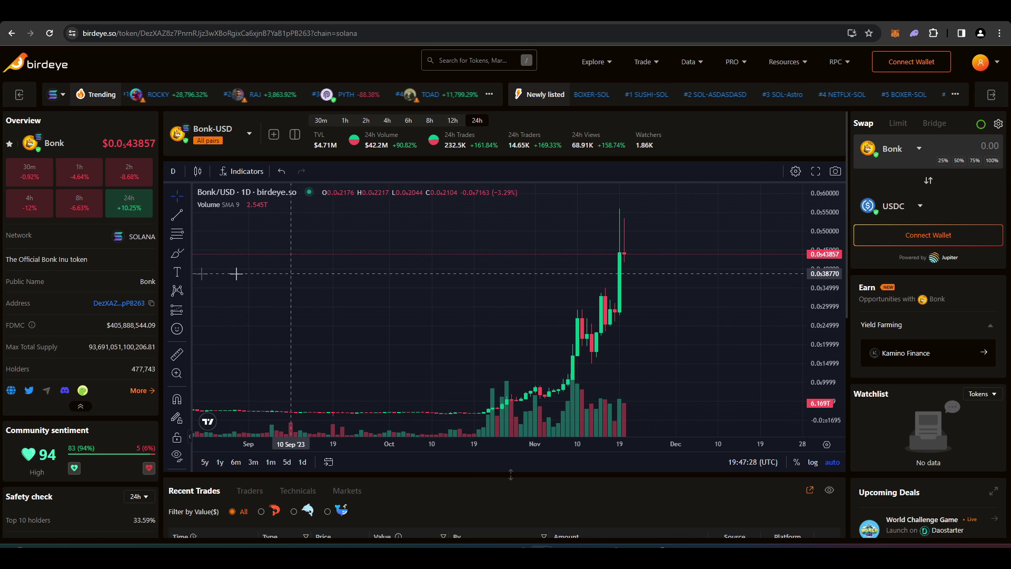
pyautogui.click(178, 354)
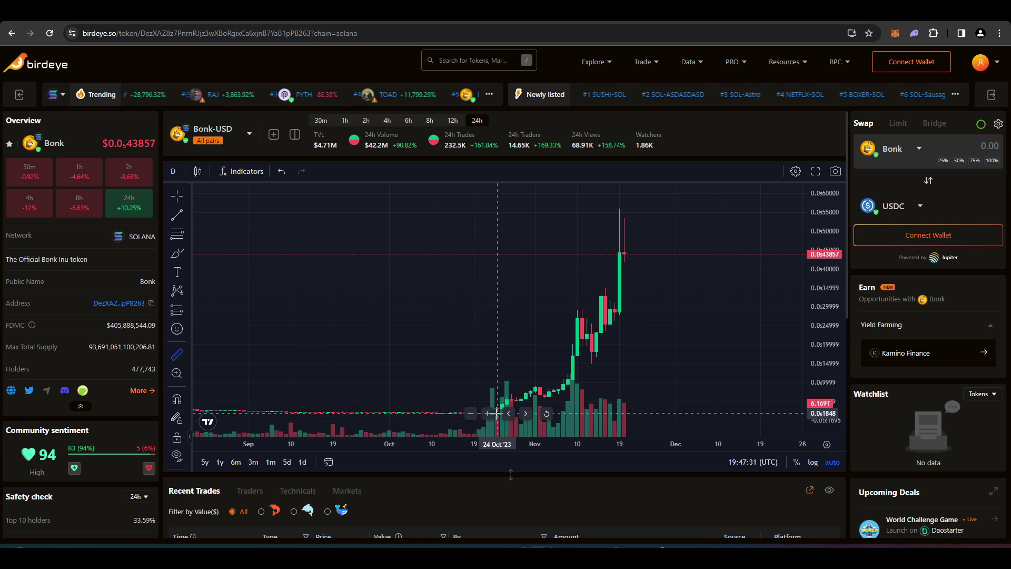
pyautogui.click(503, 402)
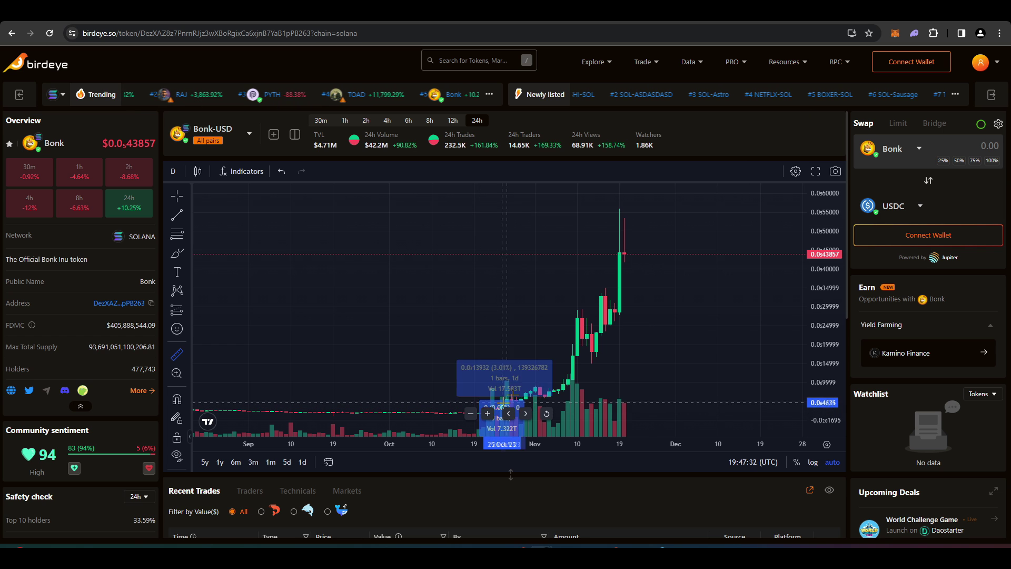
pyautogui.click(625, 249)
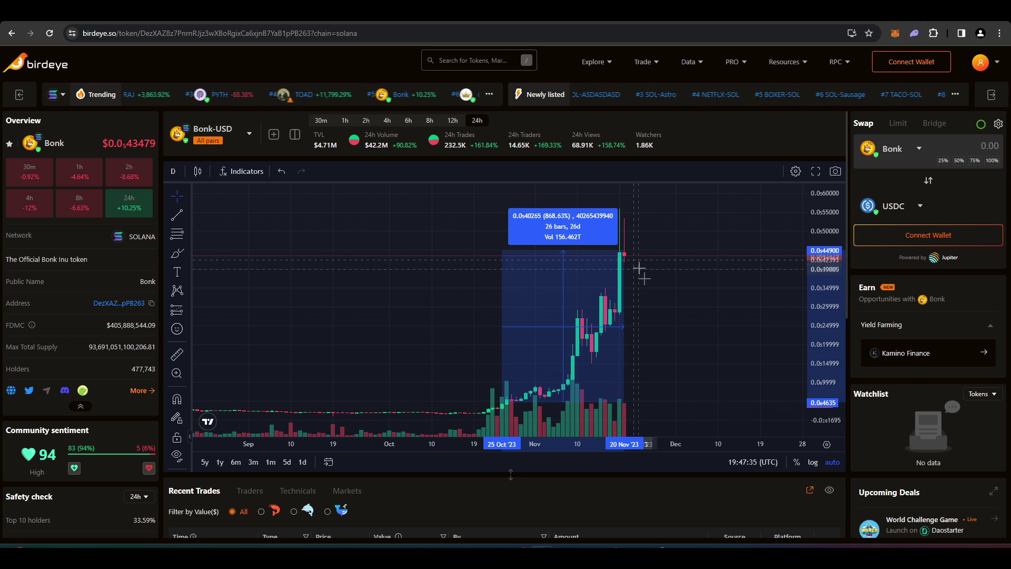
pyautogui.click(655, 317)
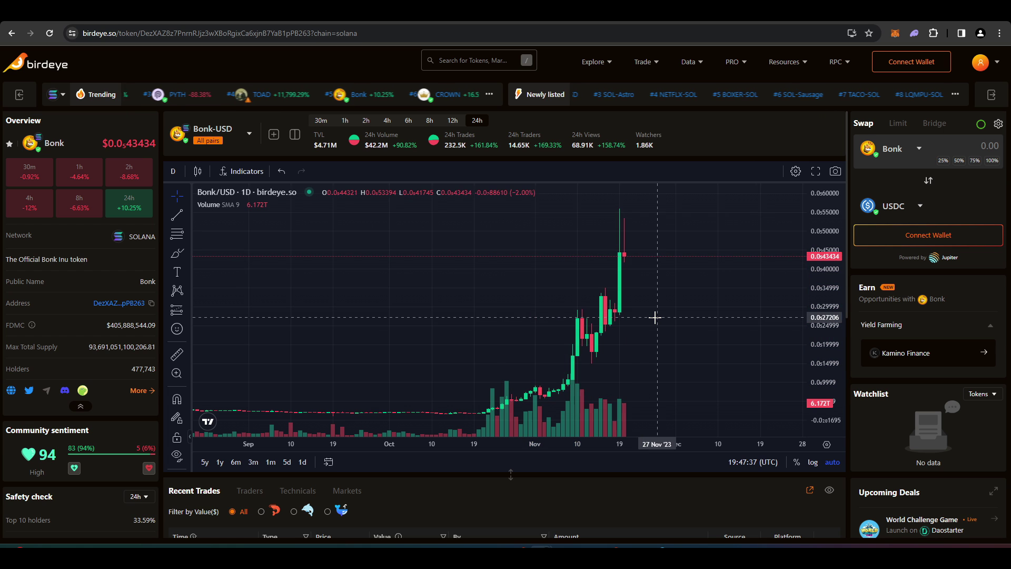
# - Zoom and pan the daily Bonk-USD chart to examine the September–November rally
pyautogui.scroll(3, 655, 317)
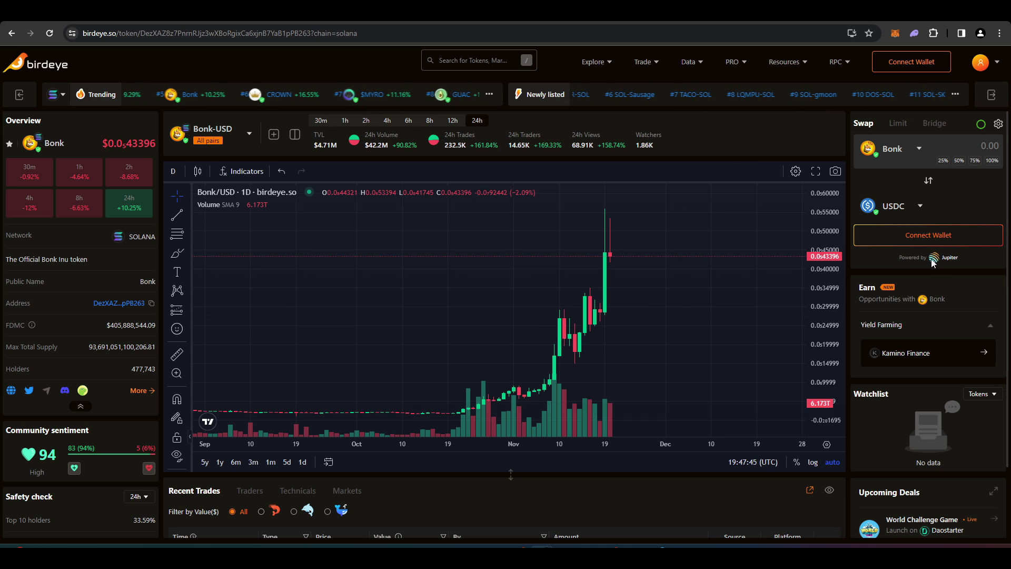
pyautogui.moveTo(918, 258); pyautogui.dragTo(969, 262)
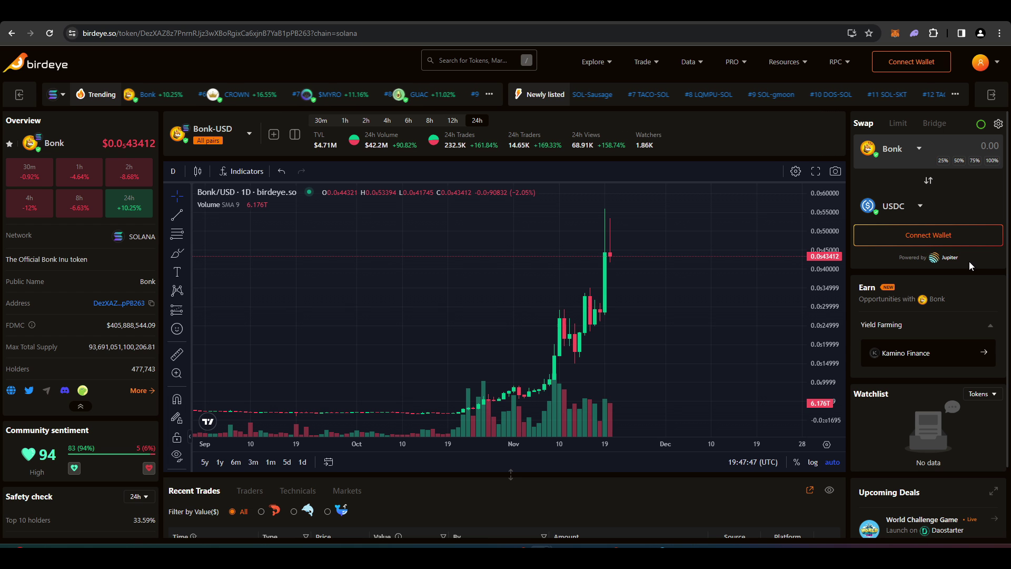
pyautogui.scroll(-1, 943, 259)
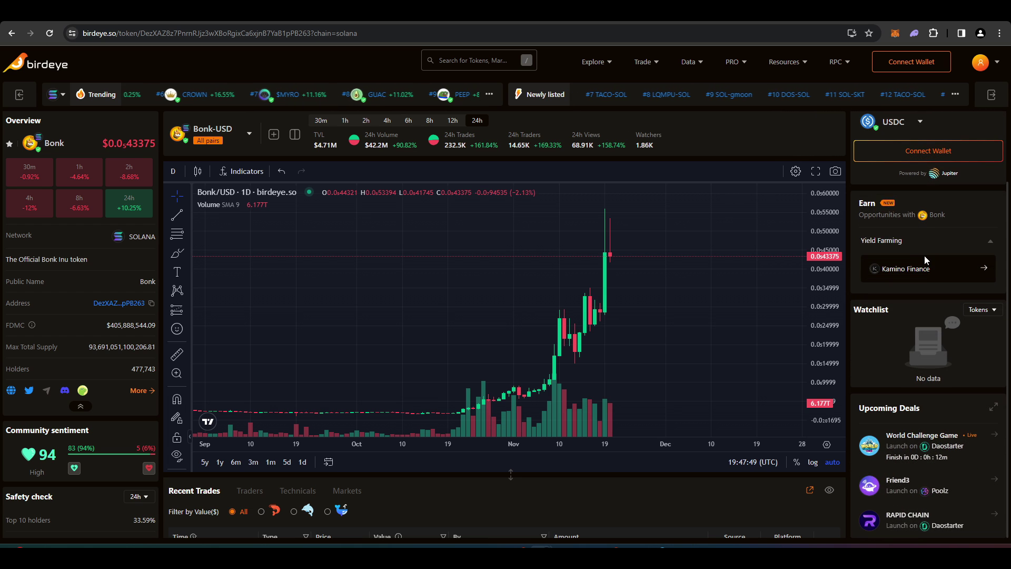
pyautogui.scroll(2, 925, 255)
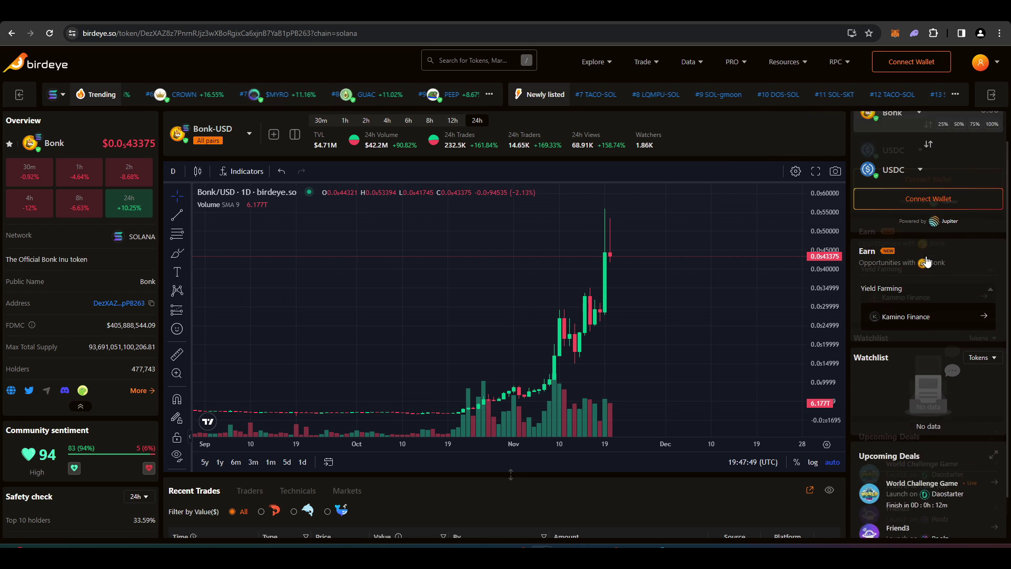
# - Return to Birdeye's Solana home page and scroll through Trending tokens and Large Trades
pyautogui.click(108, 101)
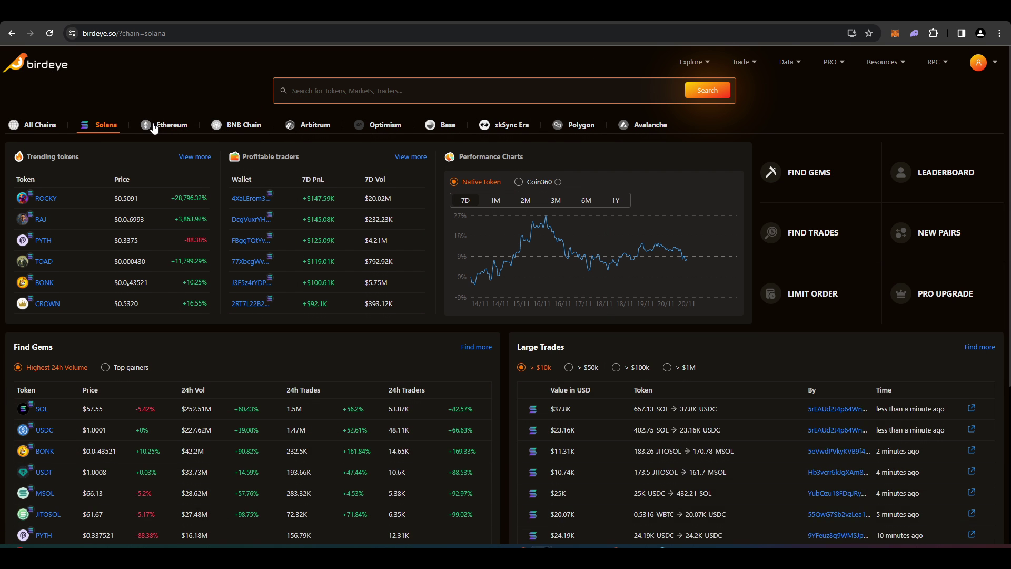
pyautogui.scroll(-1, 75, 131)
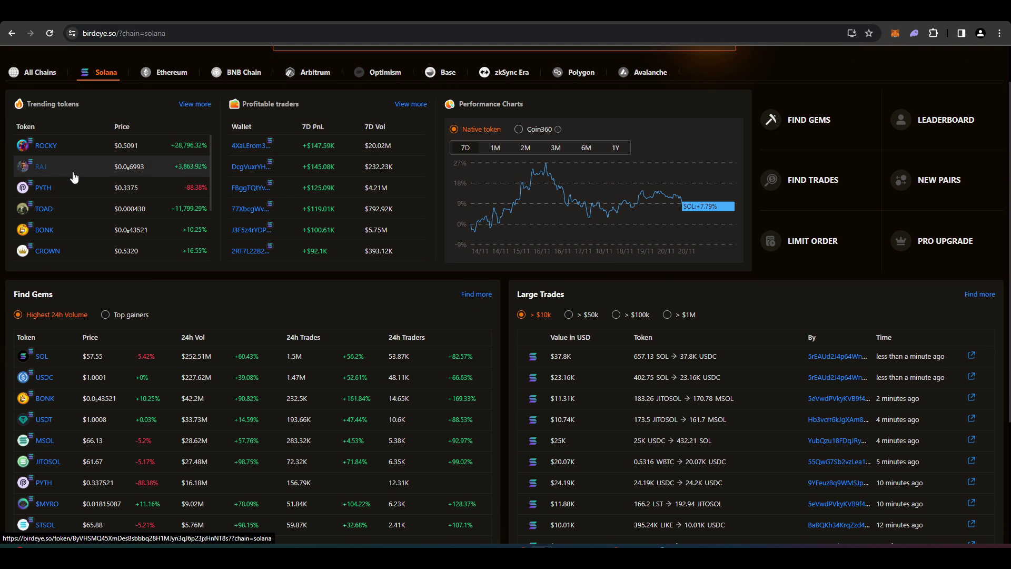
pyautogui.scroll(-2, 195, 258)
pyautogui.scroll(-3, 254, 293)
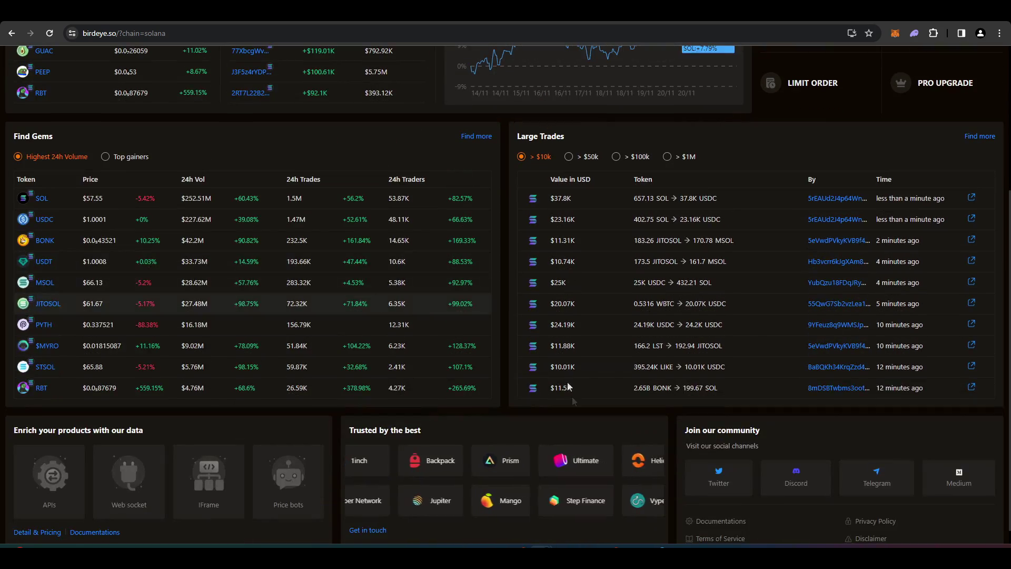
pyautogui.scroll(5, 621, 412)
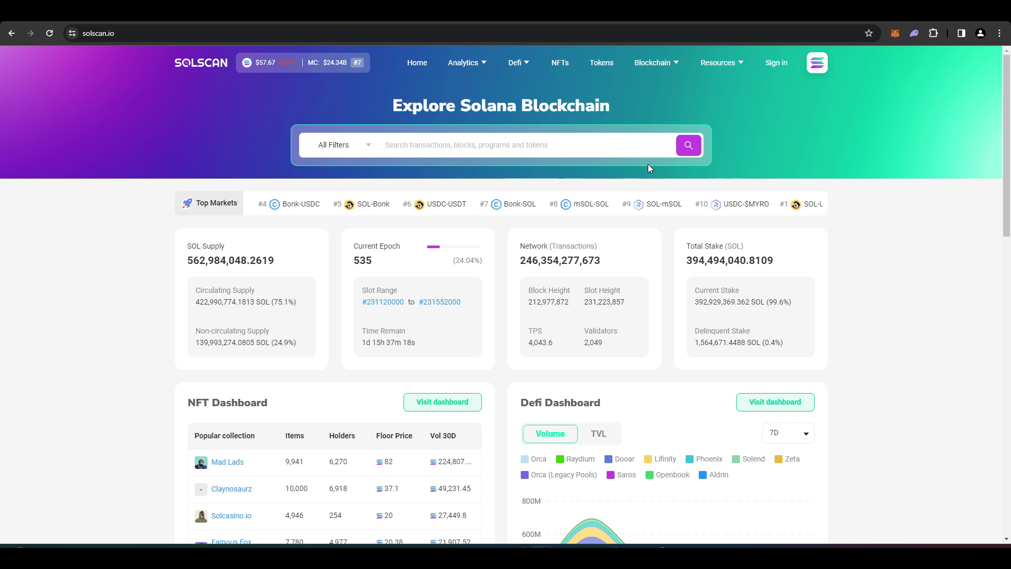
pyautogui.scroll(-3, 315, 176)
pyautogui.scroll(-3, 306, 189)
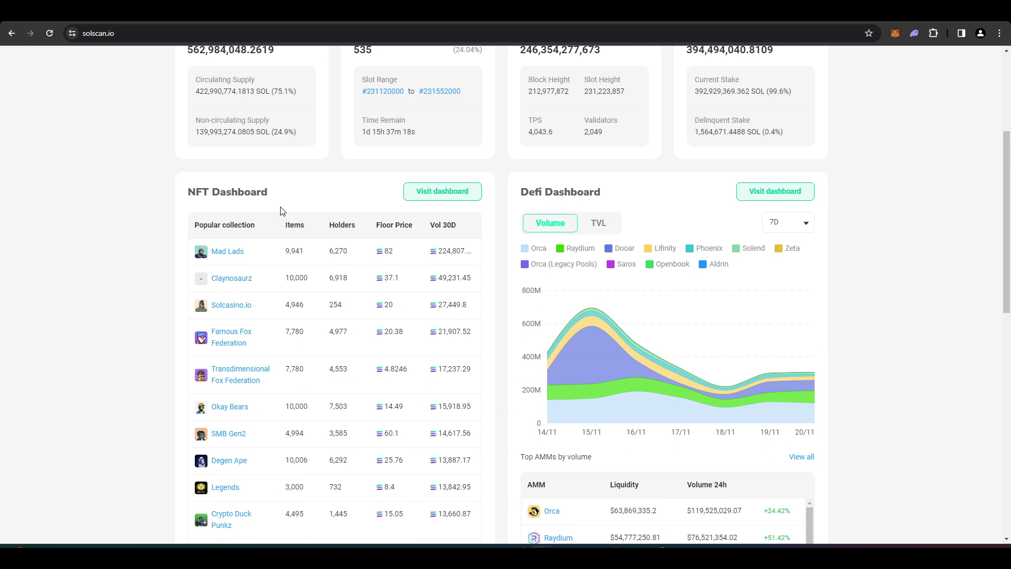
pyautogui.scroll(4, 474, 221)
pyautogui.scroll(1, 493, 225)
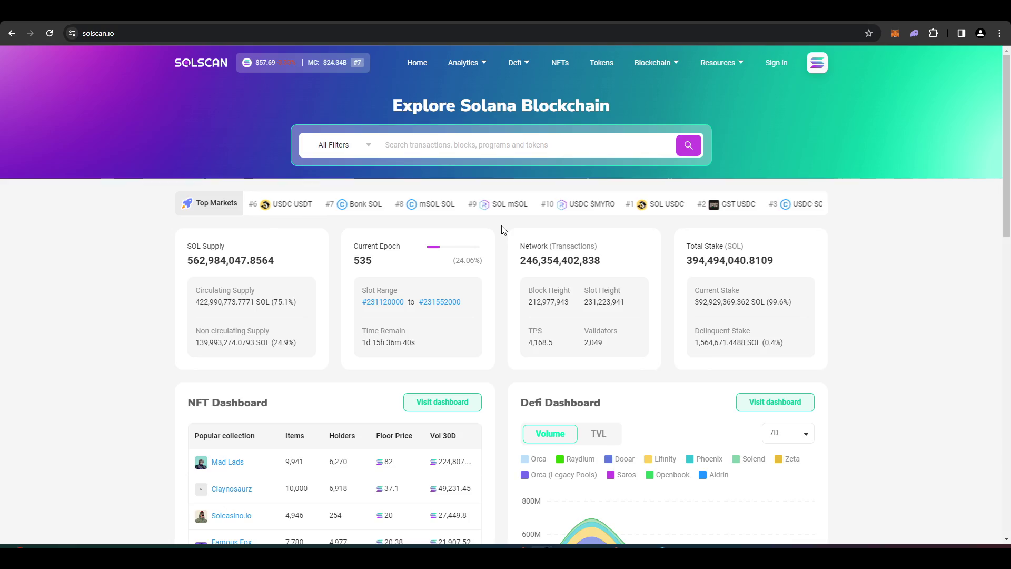
pyautogui.scroll(-4, 505, 227)
pyautogui.scroll(-2, 517, 205)
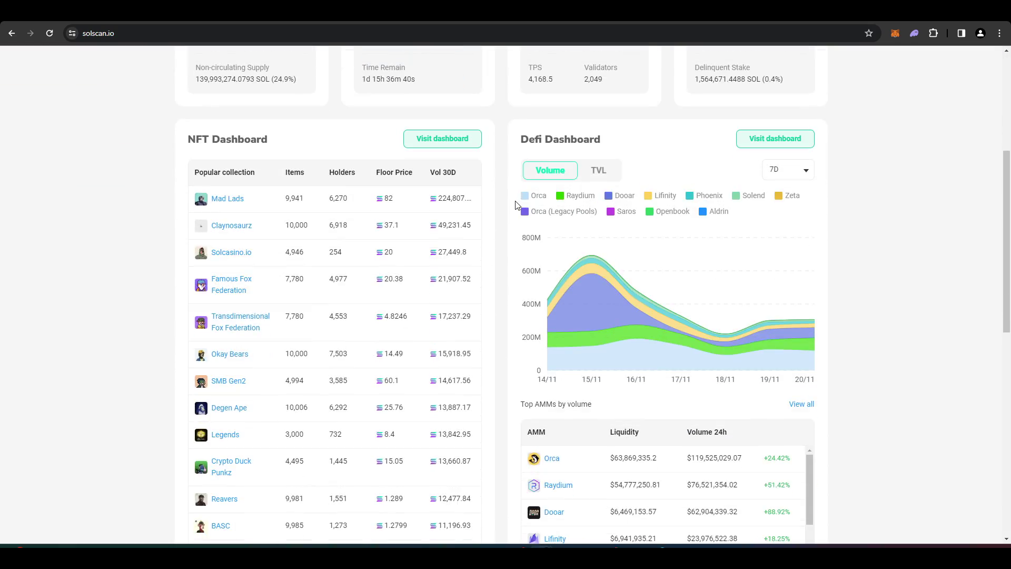
pyautogui.scroll(2, 495, 203)
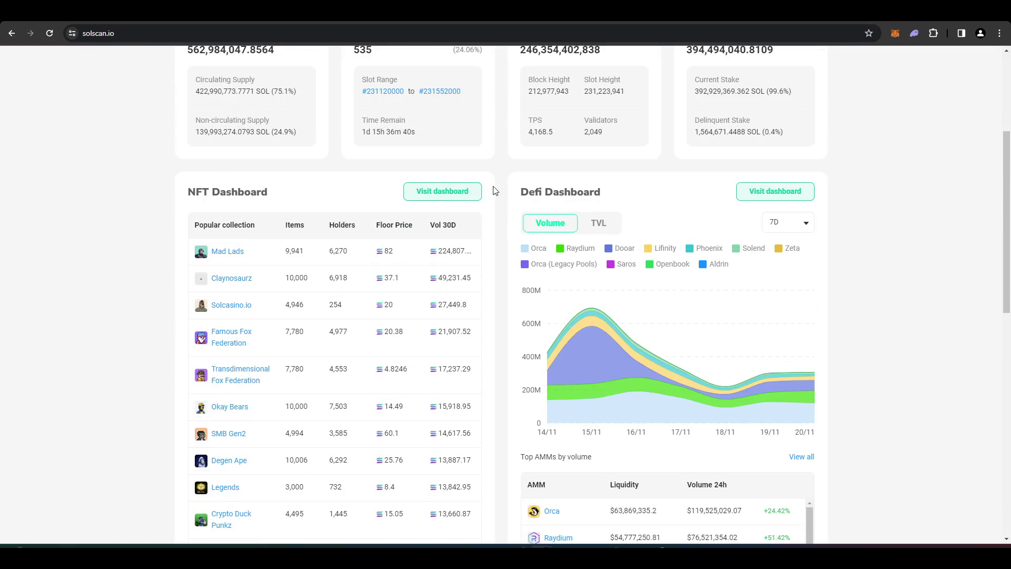
pyautogui.scroll(-6, 492, 200)
pyautogui.scroll(-2, 494, 196)
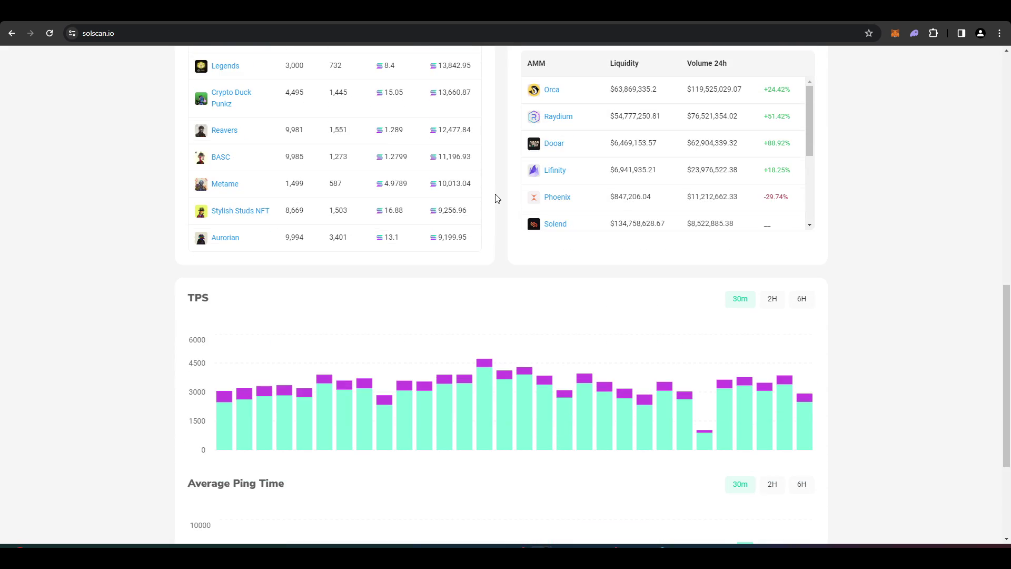
pyautogui.scroll(14, 495, 197)
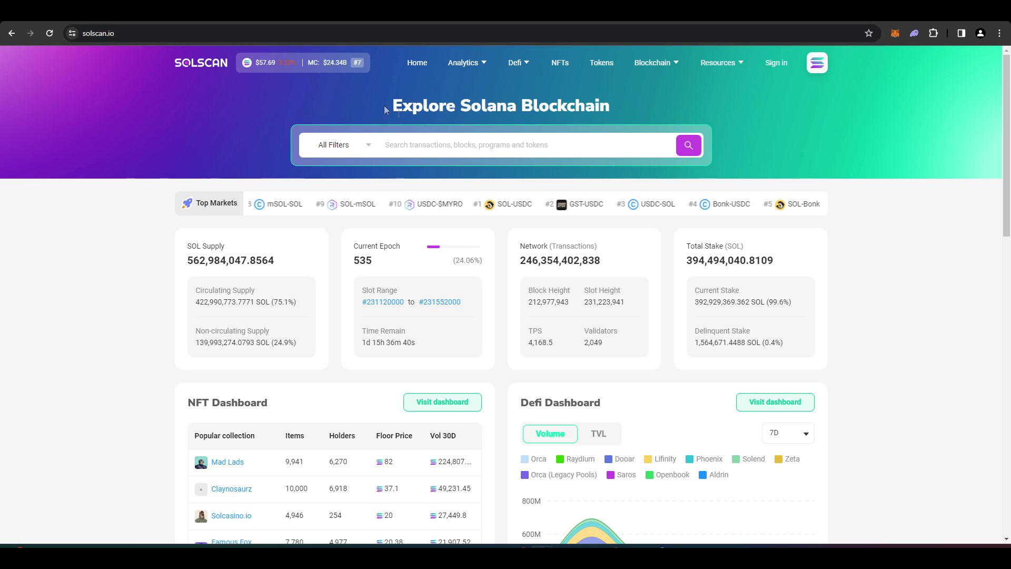
pyautogui.hotkey('ctrl', 'w')
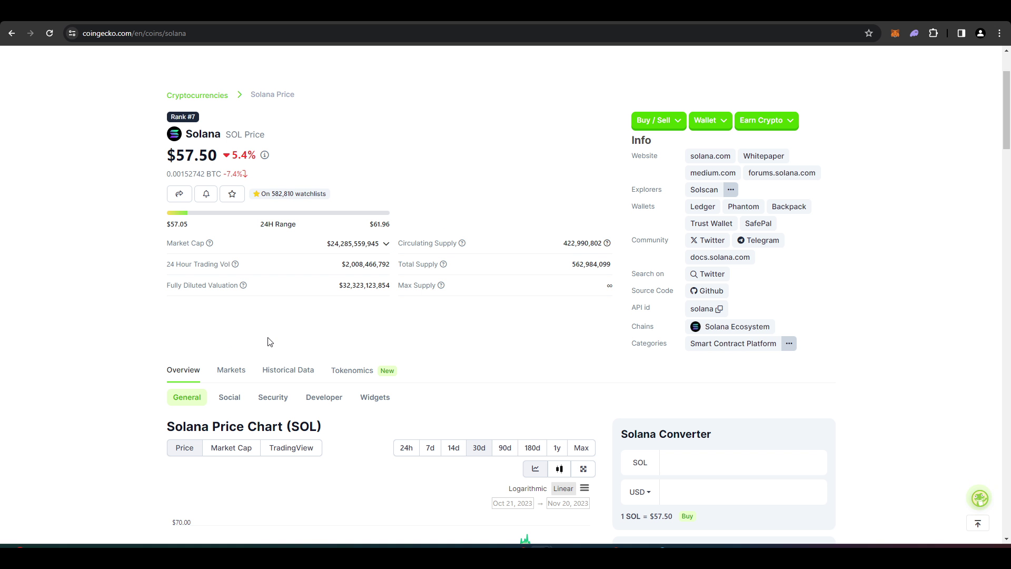
# - Scroll the CoinGecko Solana coin page and switch to its Markets listing of exchanges
pyautogui.scroll(2, 268, 341)
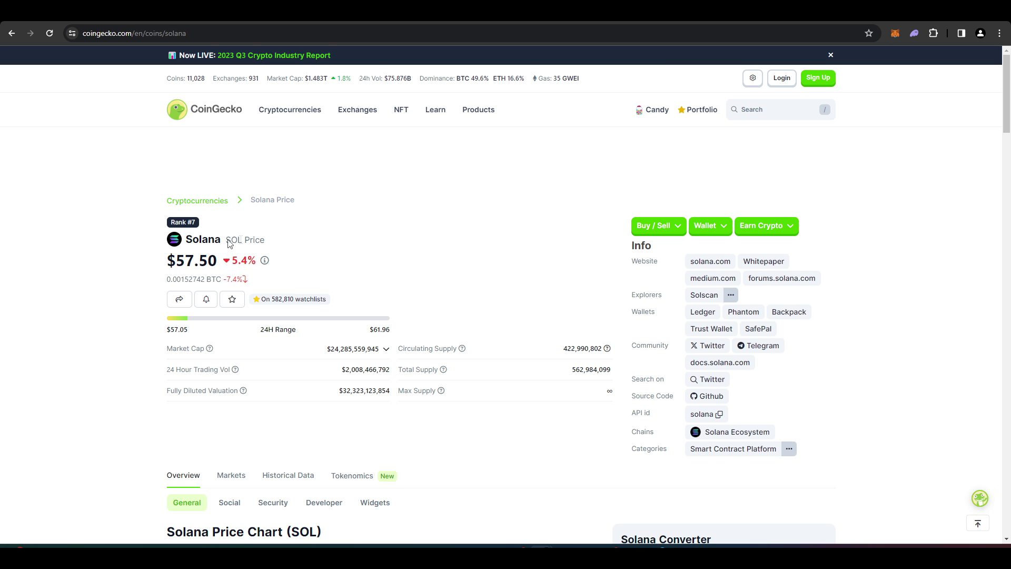
pyautogui.scroll(-5, 230, 243)
pyautogui.click(230, 213)
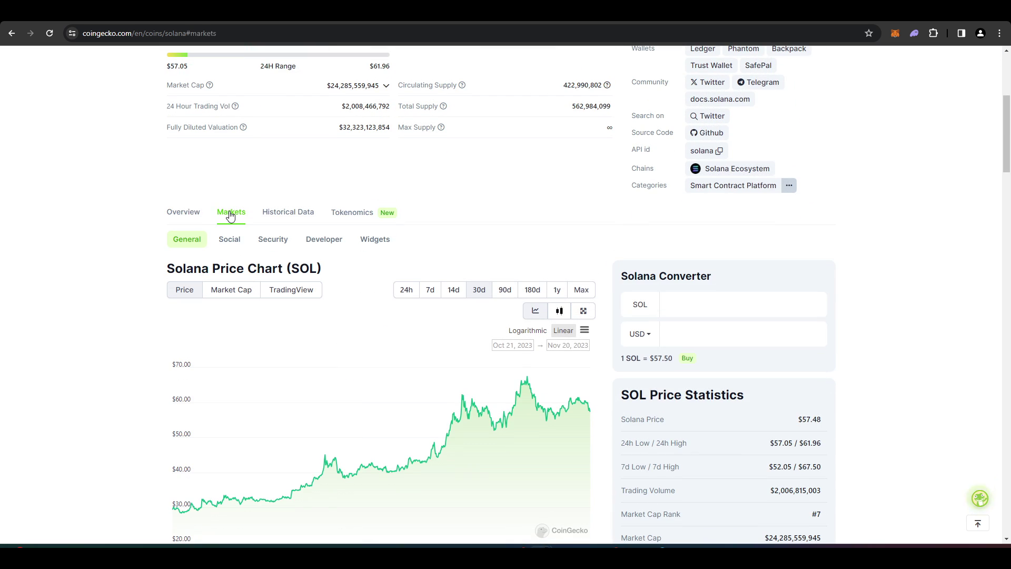
# - Browse the Solana exchange markets table, then return to CoinGecko's Cryptocurrency Prices by Market Cap page
pyautogui.scroll(-3, 229, 190)
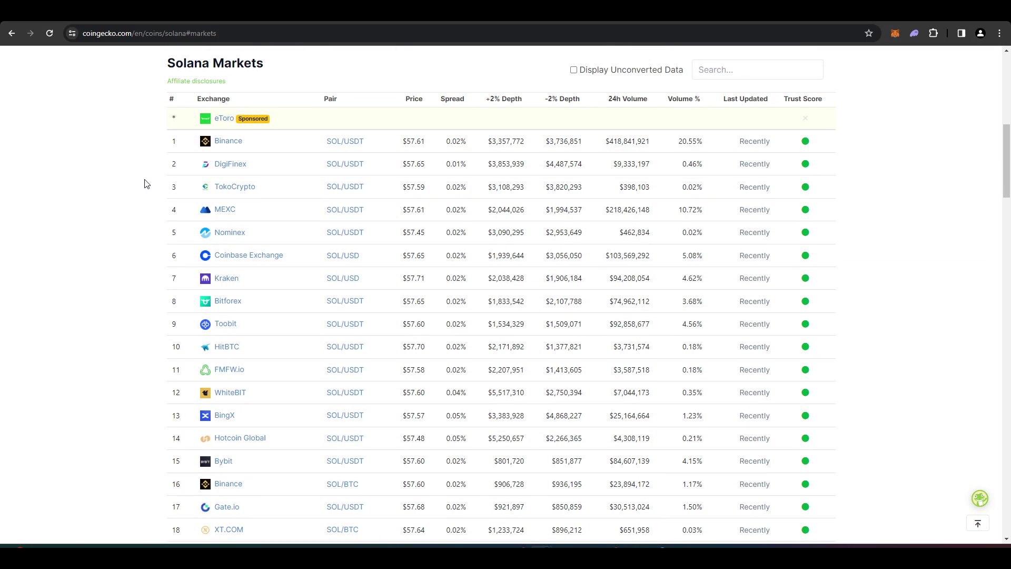
pyautogui.scroll(2, 146, 182)
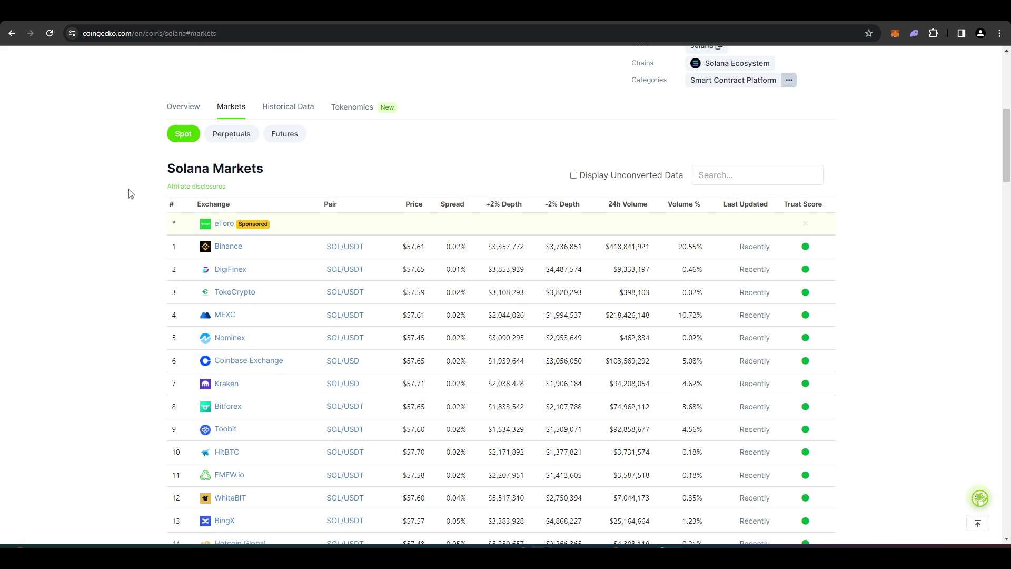
pyautogui.scroll(-2, 112, 204)
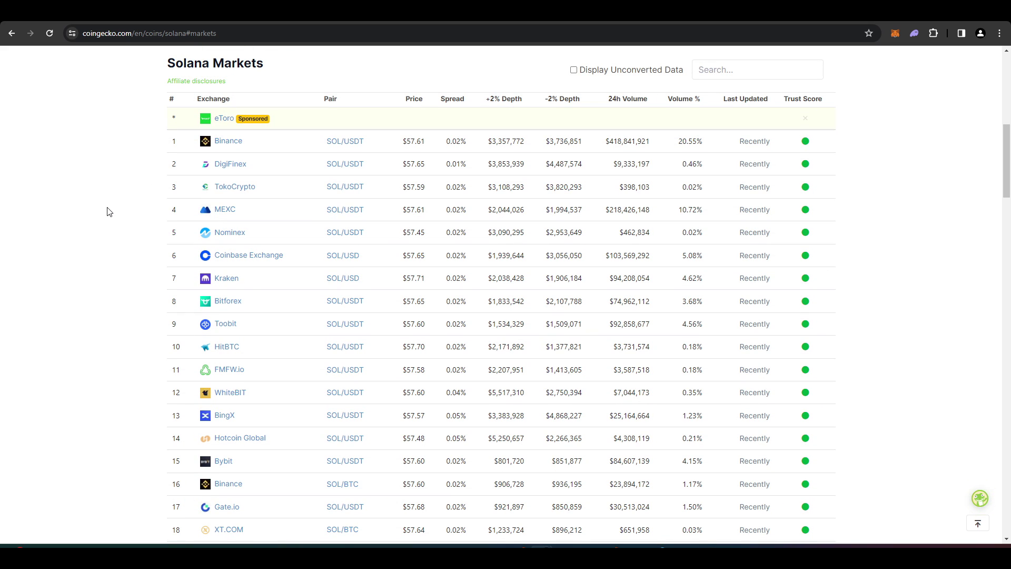
pyautogui.scroll(-1, 117, 223)
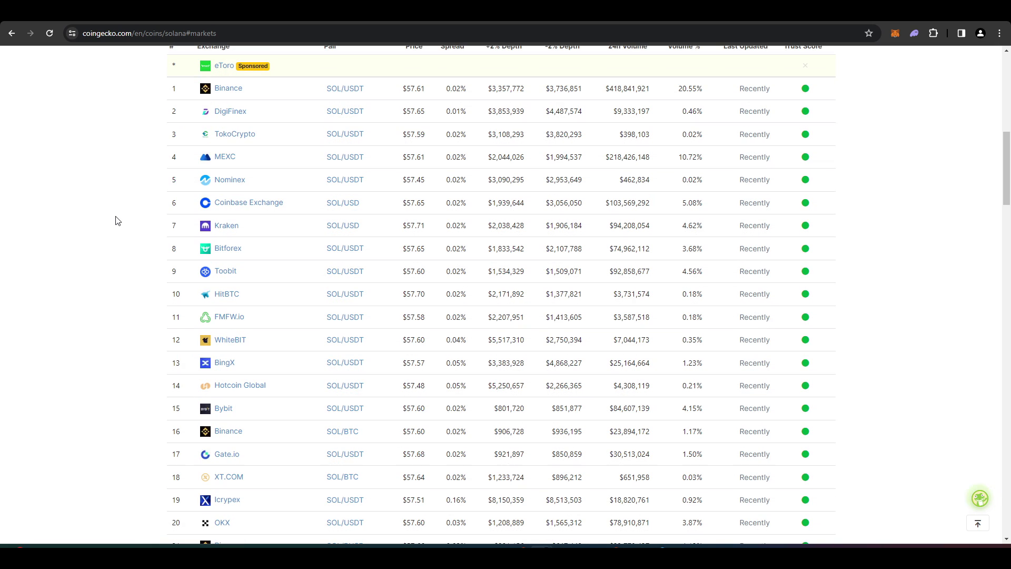
pyautogui.scroll(-2, 126, 234)
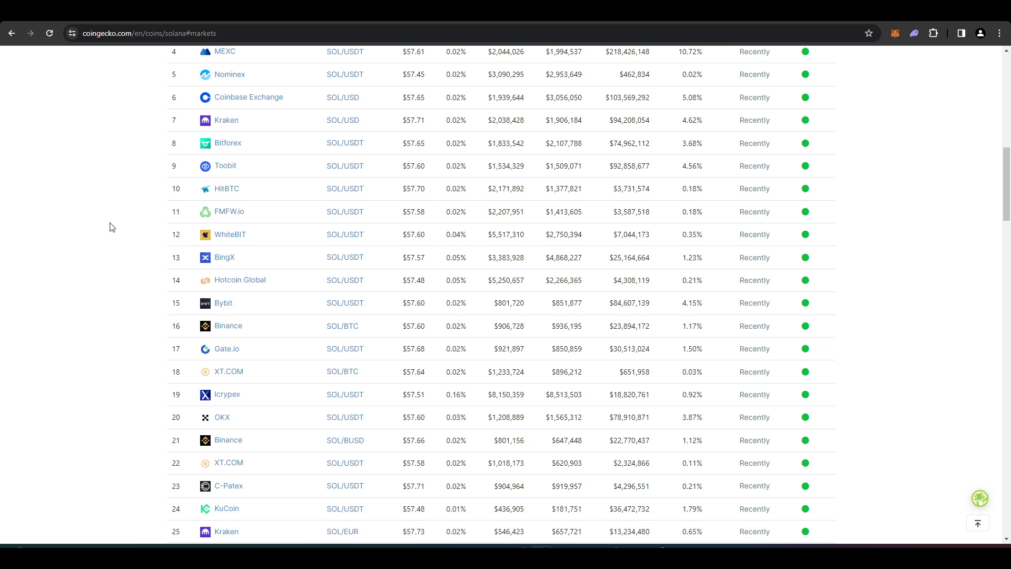
pyautogui.hotkey('alt', 'Left')
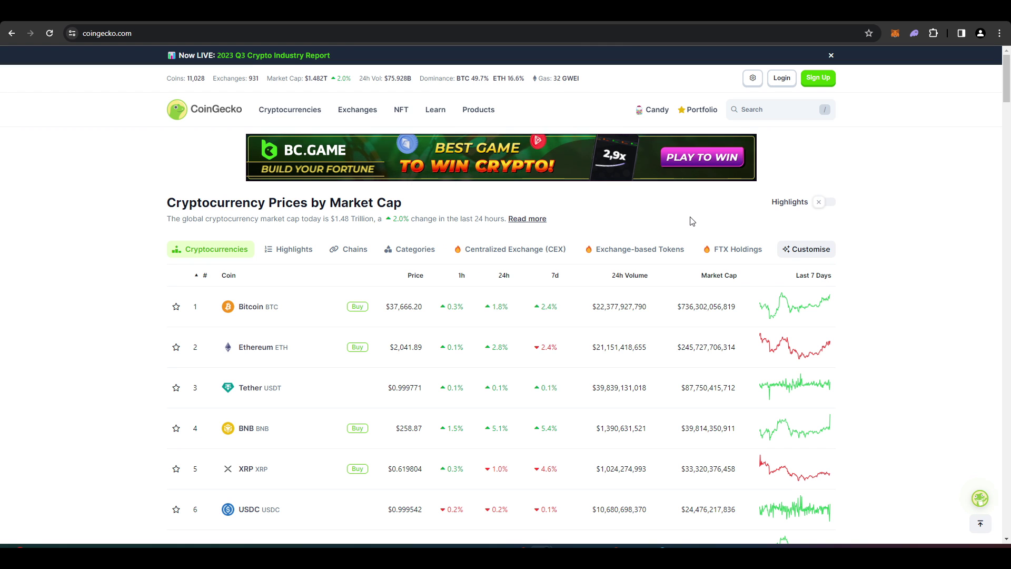